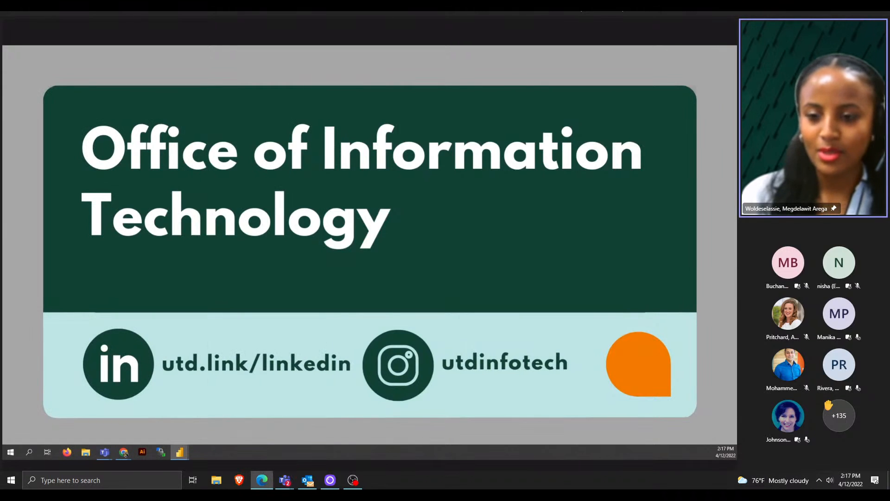
# - Move the Power BI Desktop window onto the shared Teams screen and maximize it
pyautogui.moveTo(272, 228); pyautogui.dragTo(415, 215)
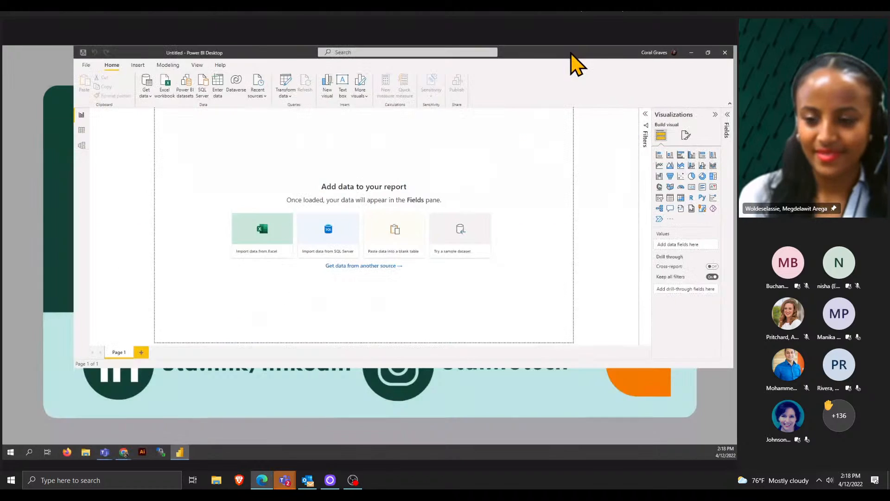
pyautogui.doubleClick(571, 53)
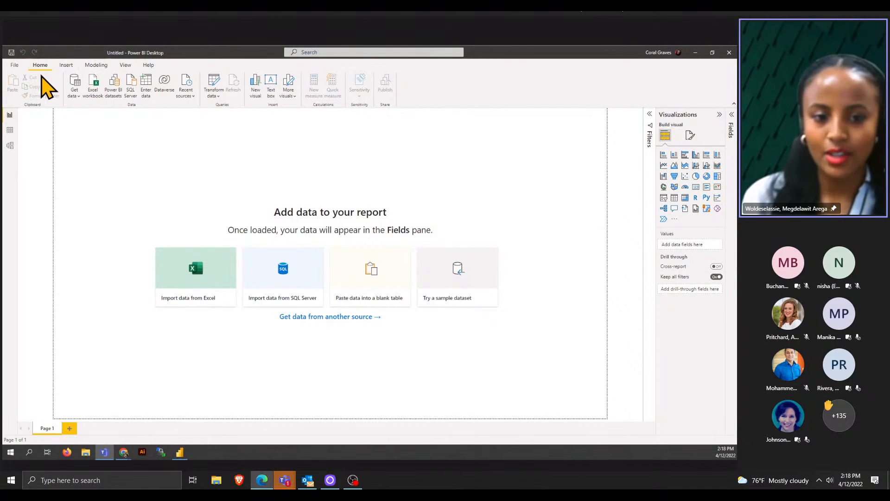
# - Expand the Home ribbon's Get data dropdown to show common data sources
pyautogui.click(79, 98)
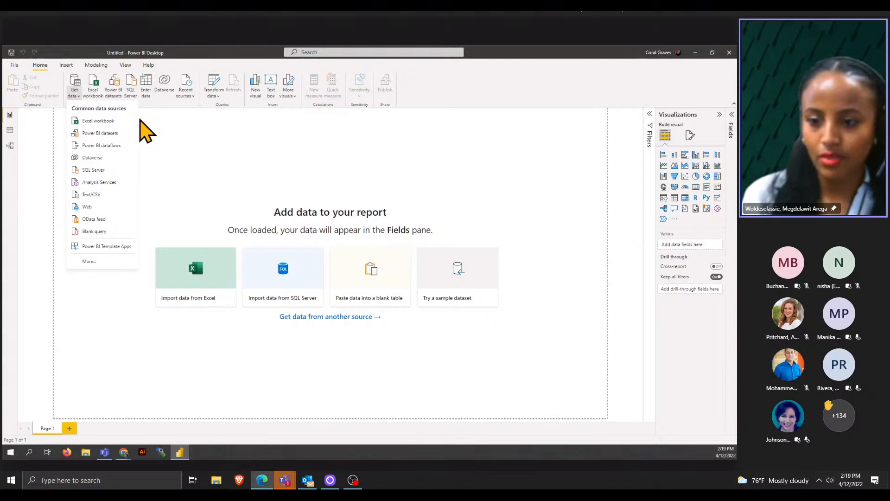
# - Browse the File, Database, Power Platform, Azure and Online Services connector categories, then cancel without connecting
pyautogui.click(107, 261)
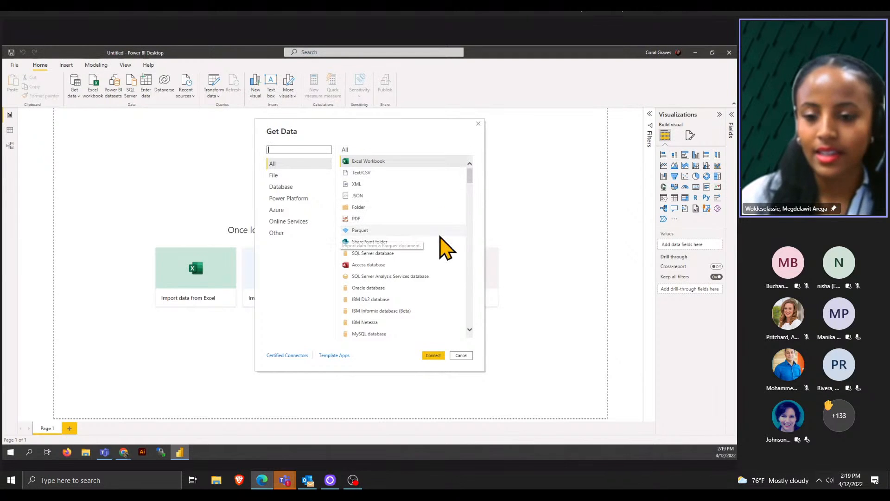
pyautogui.click(282, 175)
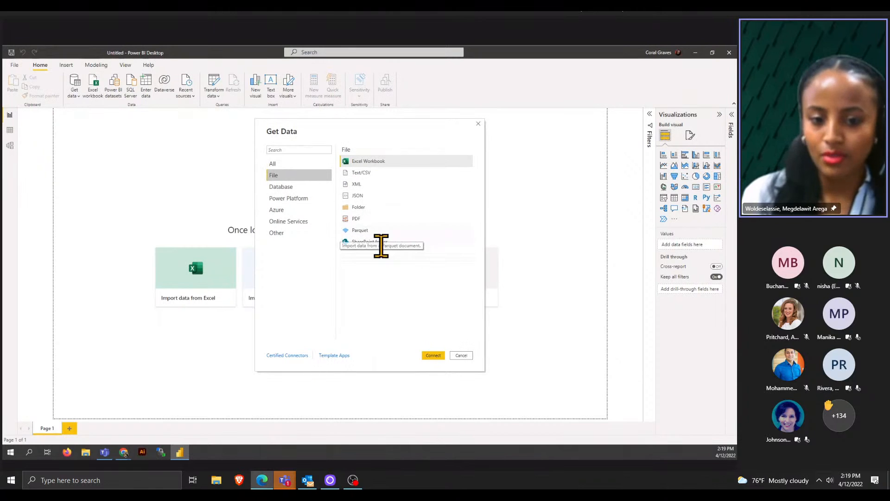
pyautogui.click(295, 188)
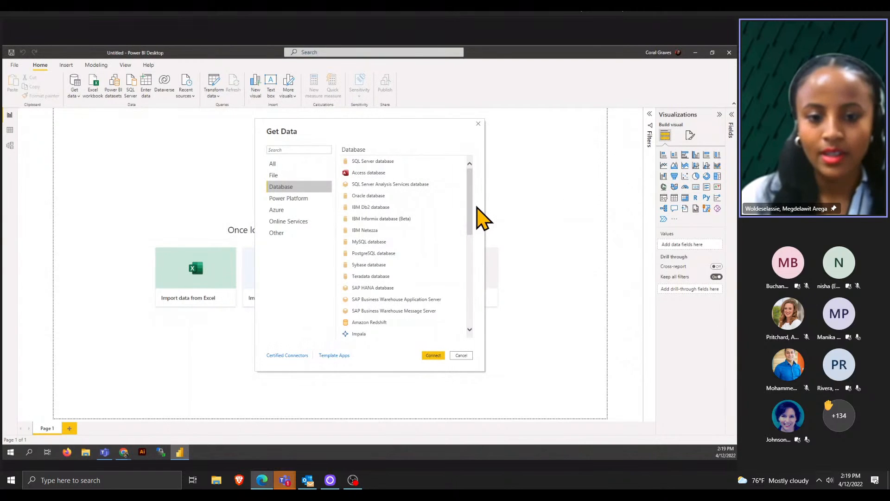
pyautogui.click(310, 203)
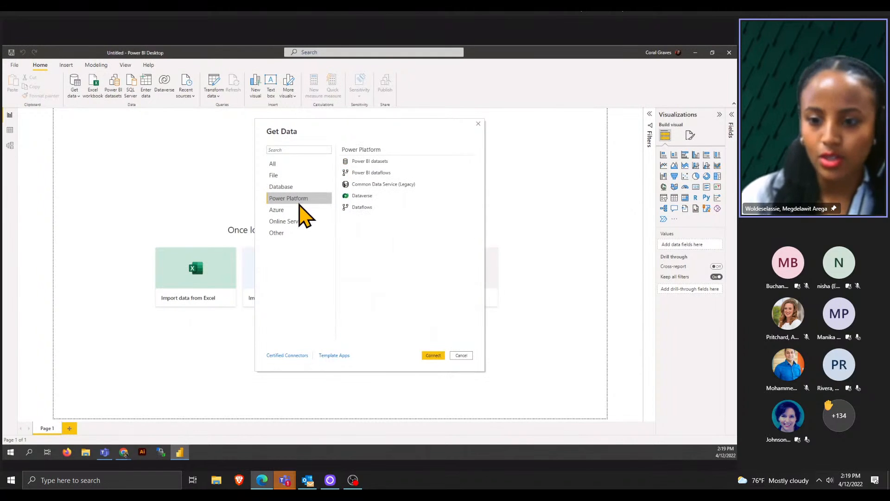
pyautogui.click(299, 215)
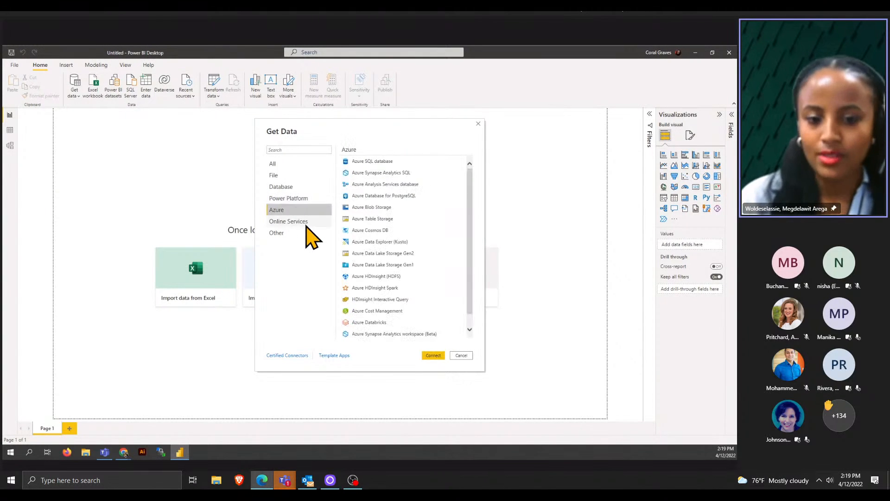
pyautogui.click(311, 221)
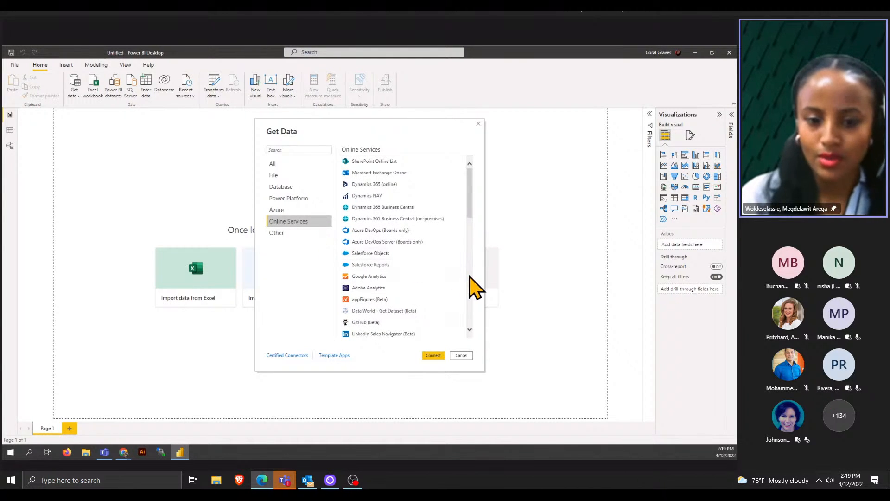
pyautogui.click(463, 355)
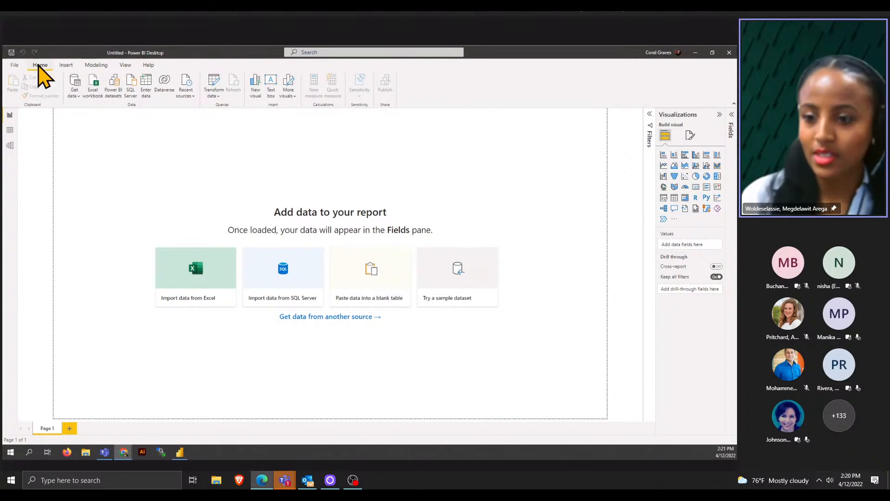
# - Dismiss the Get data list and start an Excel import, showing the Power Bi folder
pyautogui.click(80, 97)
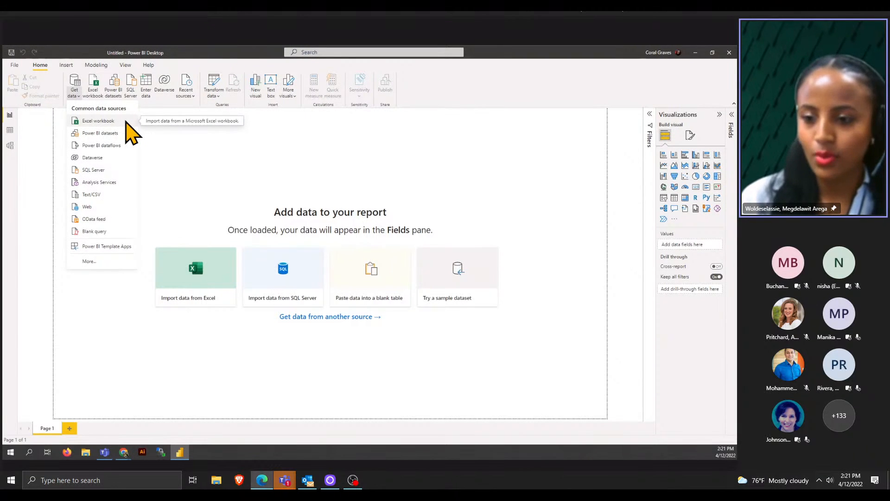
pyautogui.click(155, 144)
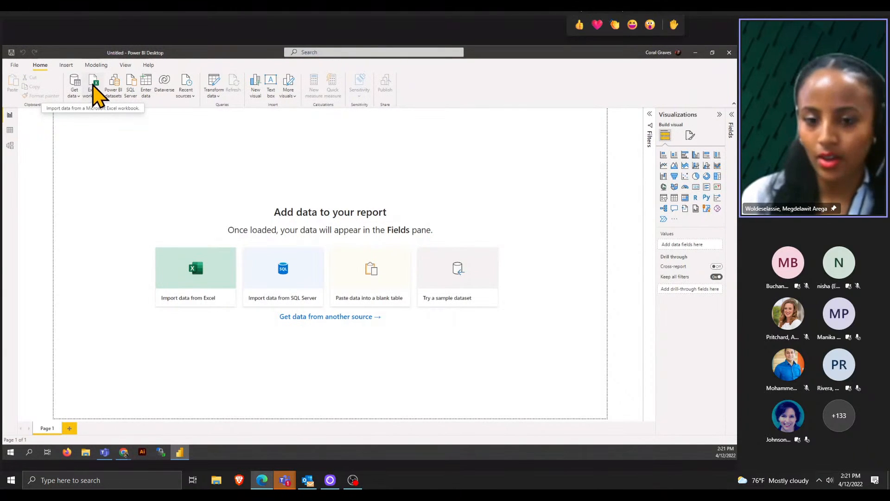
pyautogui.click(192, 263)
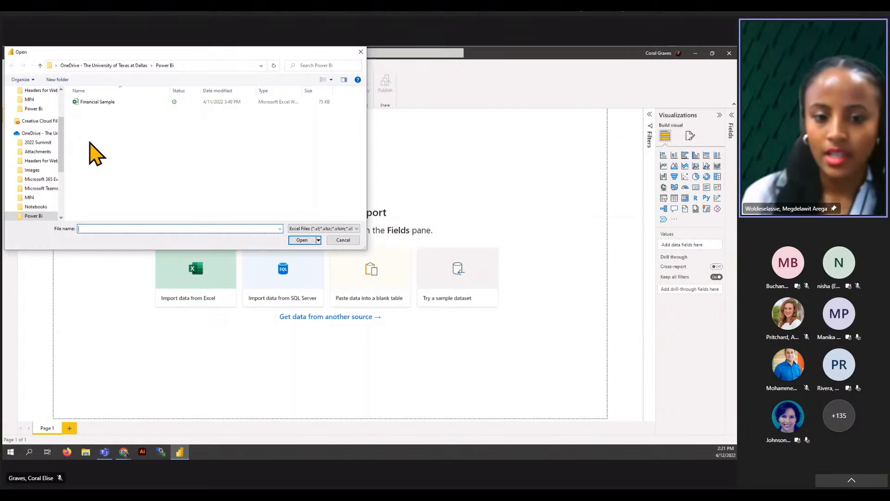
# - Select and open the Financial Sample workbook from the Open dialog
pyautogui.click(143, 103)
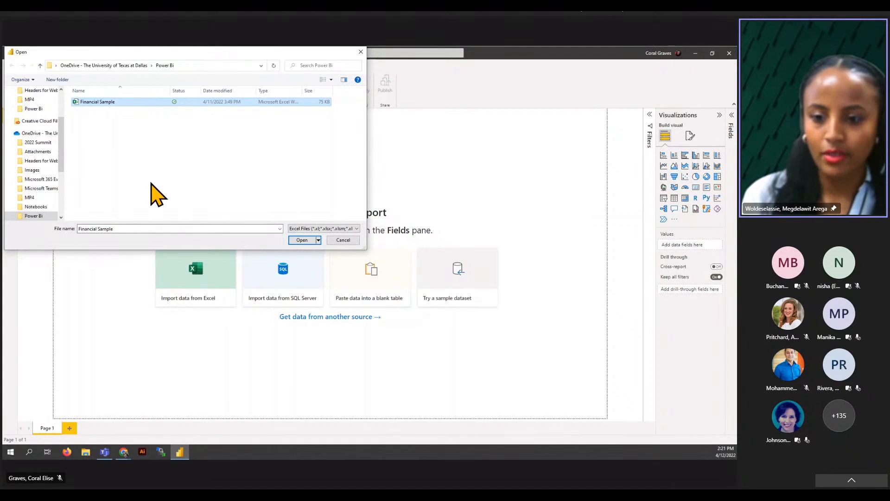
pyautogui.click(301, 240)
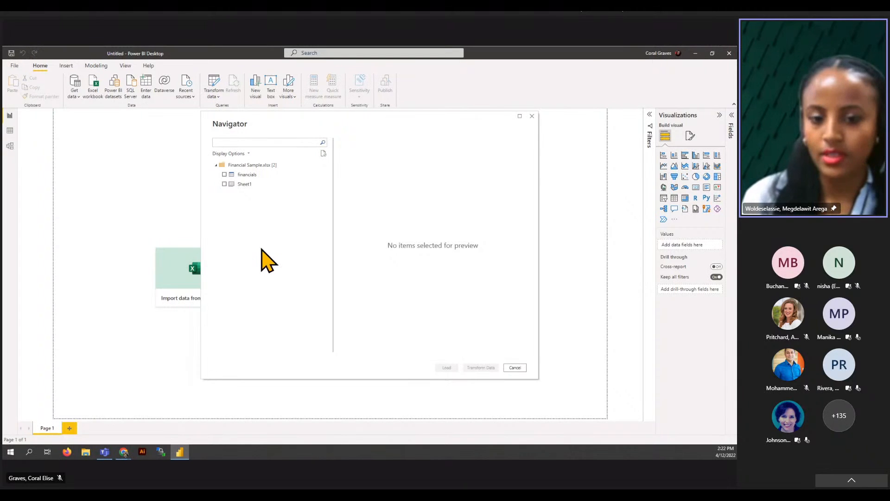
# - Tick the financials table in Navigator and load it into Power Query with Transform Data
pyautogui.click(224, 175)
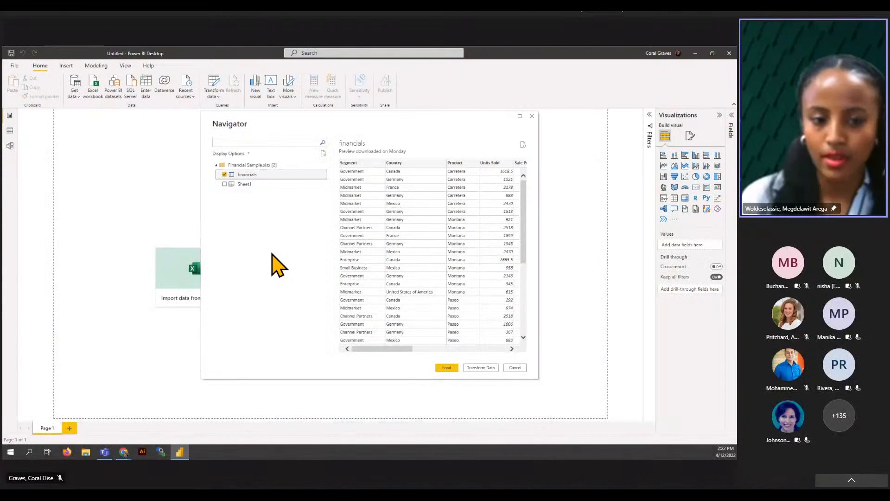
pyautogui.click(488, 369)
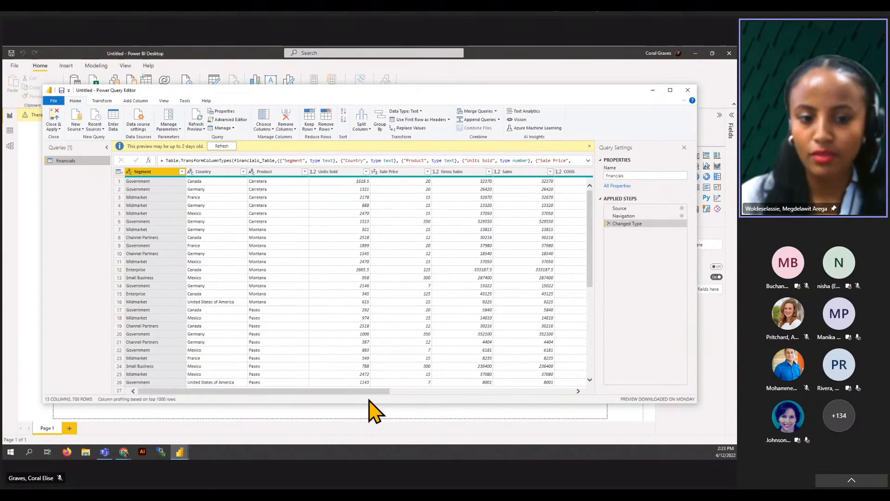
# - Set Units Sold to Whole Number, replacing the current type conversion step
pyautogui.click(349, 171)
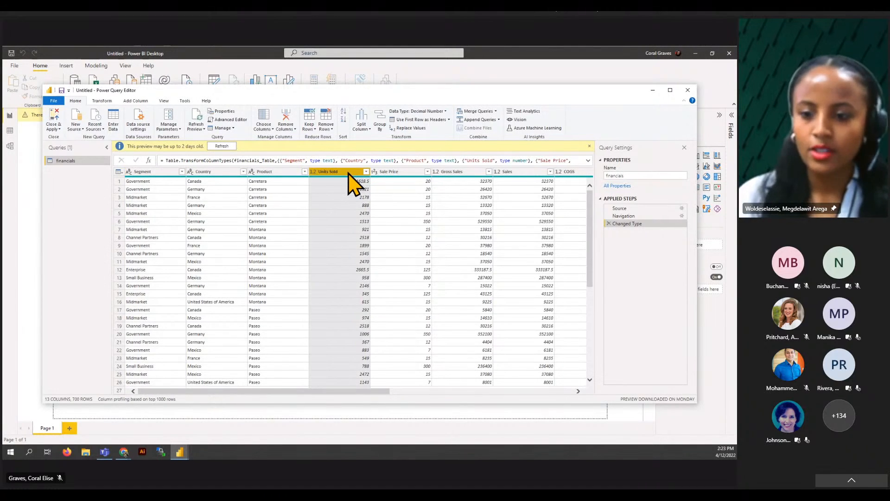
pyautogui.moveTo(348, 178)
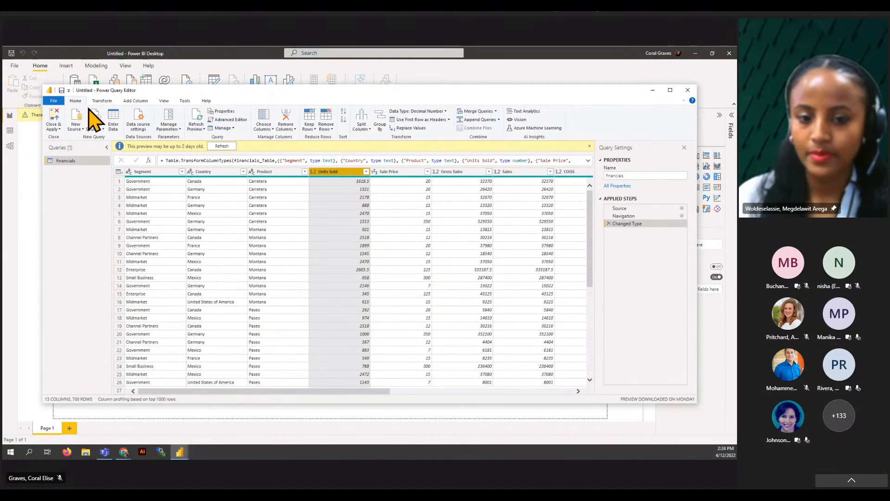
pyautogui.click(101, 100)
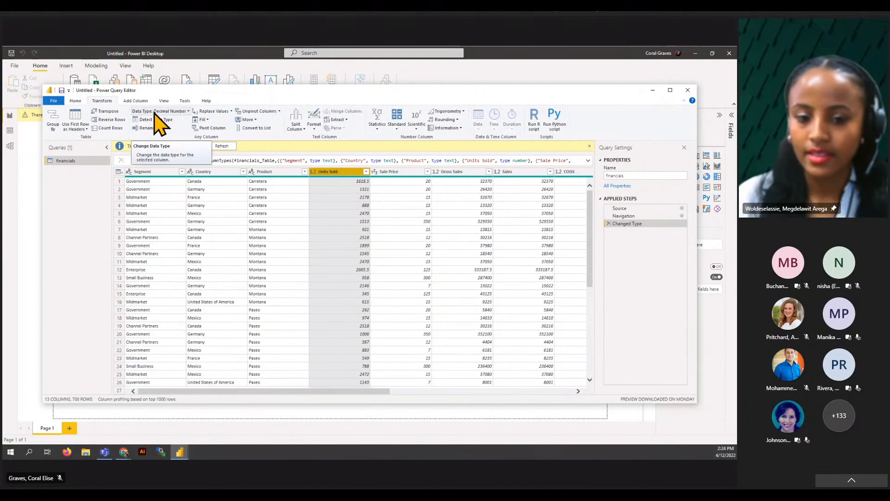
pyautogui.click(187, 111)
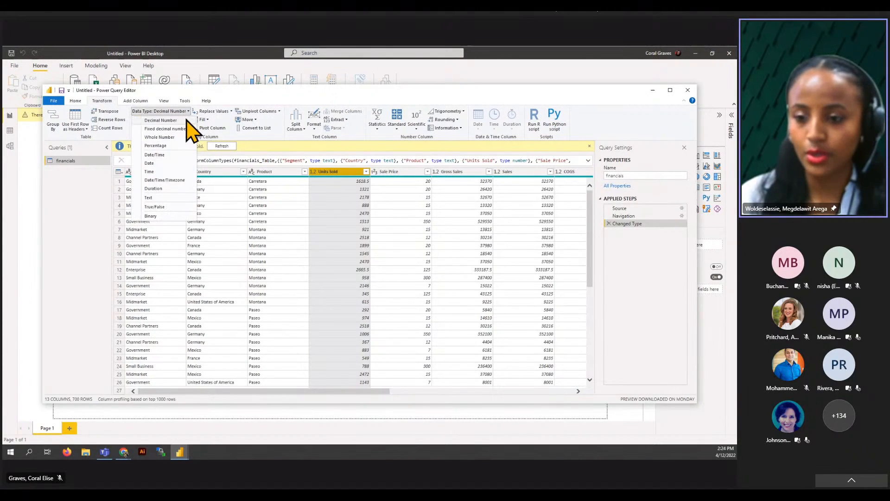
pyautogui.click(168, 137)
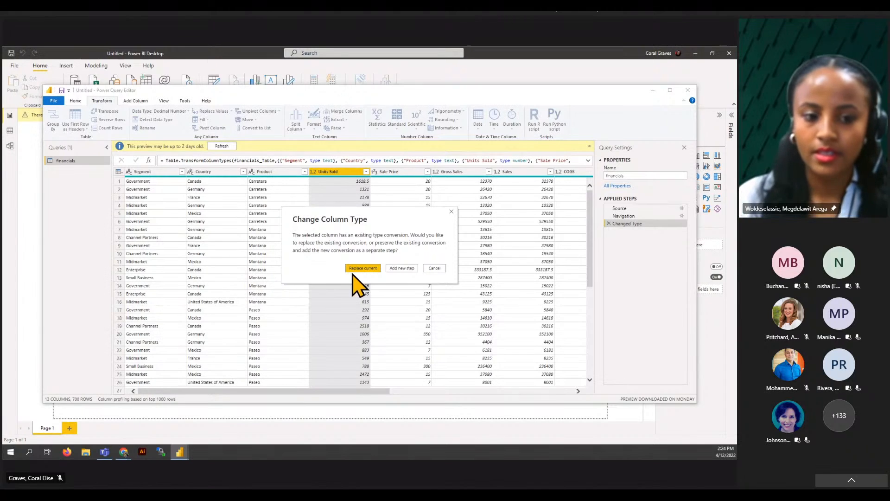
pyautogui.click(364, 269)
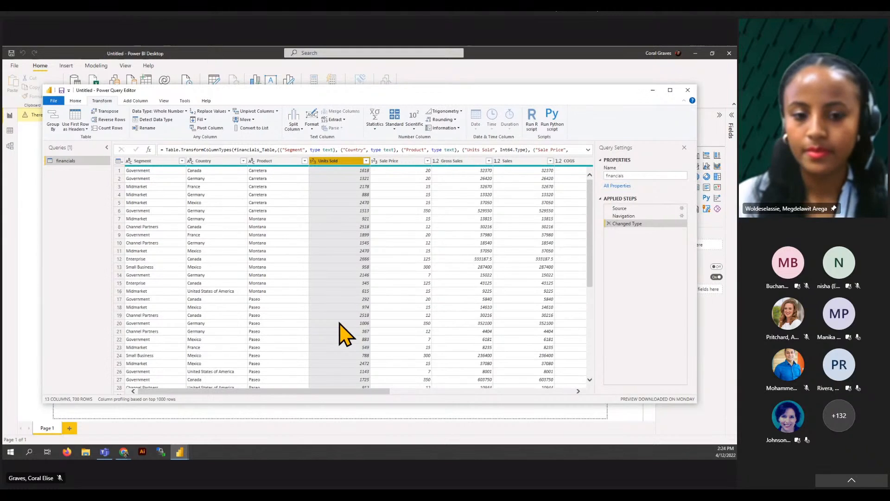
# - Convert the Segment column values to uppercase, then scroll across to Month Name
pyautogui.click(153, 162)
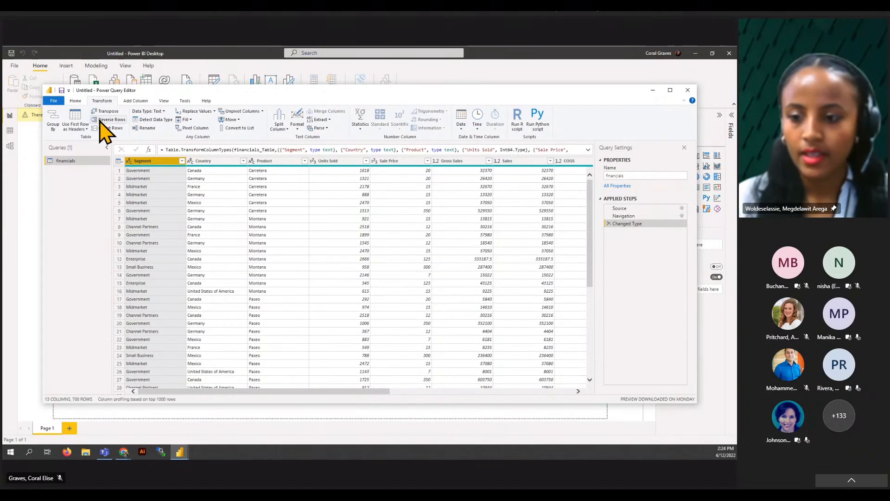
pyautogui.click(298, 129)
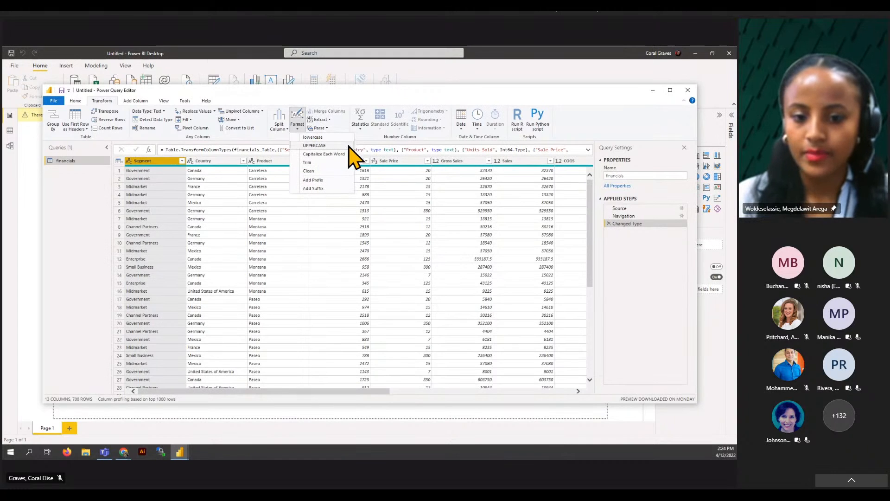
pyautogui.click(315, 145)
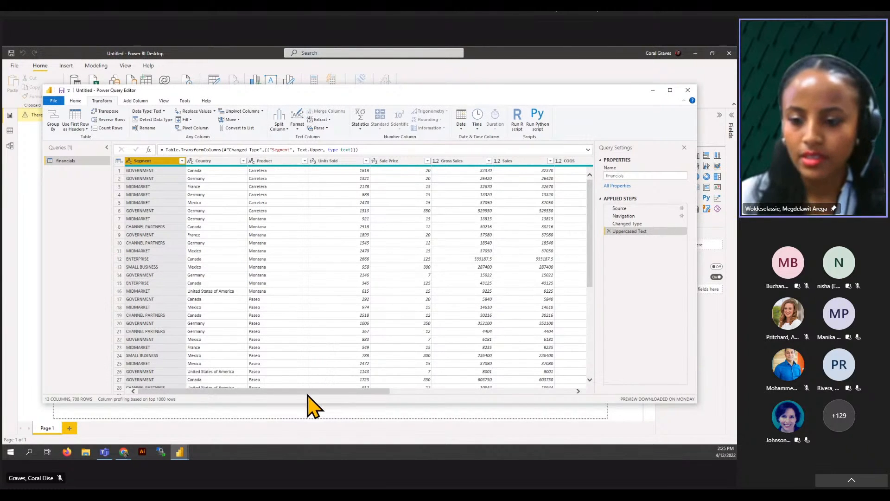
pyautogui.moveTo(307, 394); pyautogui.dragTo(497, 394)
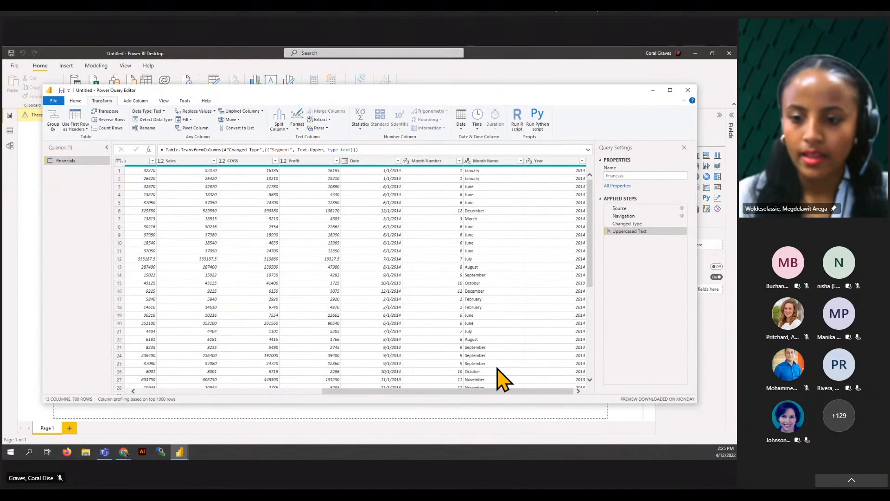
# - Rename the financials query's Month Name column to Month
pyautogui.doubleClick(505, 168)
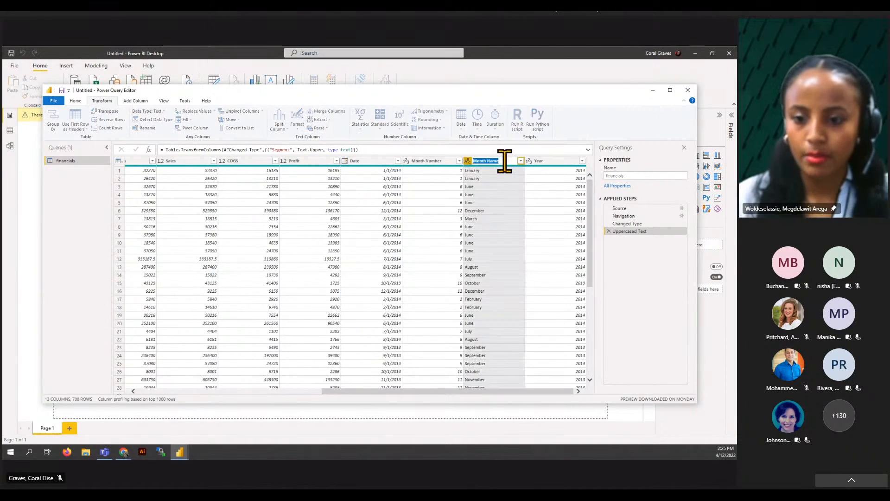
pyautogui.click(501, 161)
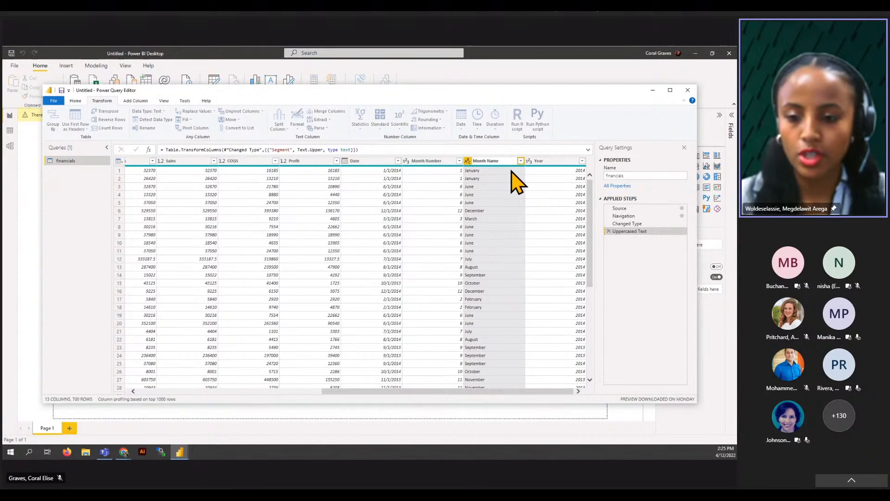
pyautogui.press('BackSpace')
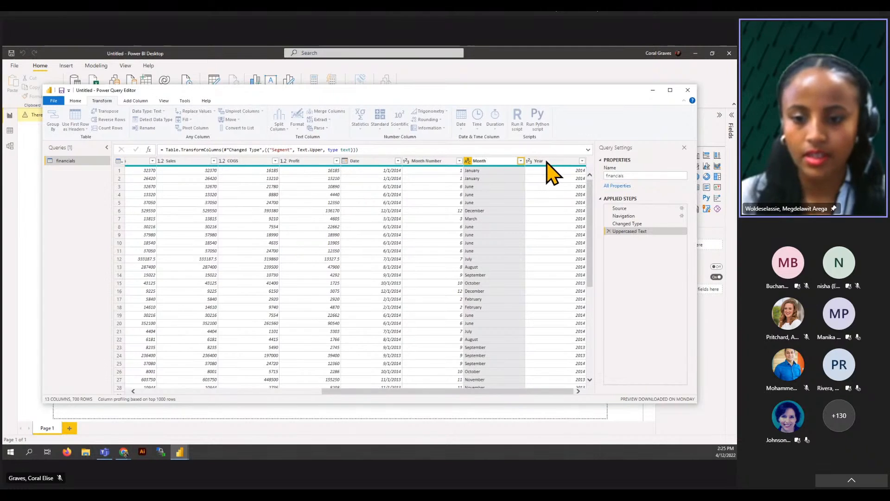
pyautogui.press('Return')
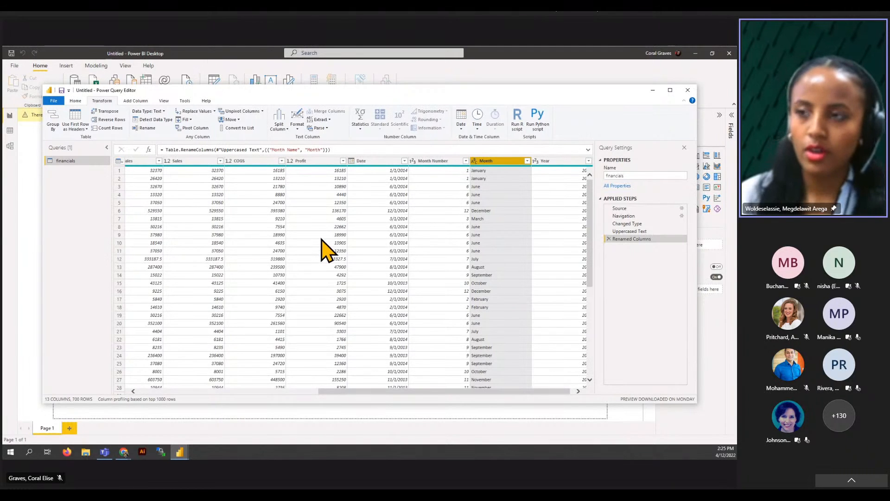
pyautogui.moveTo(411, 391); pyautogui.dragTo(218, 391)
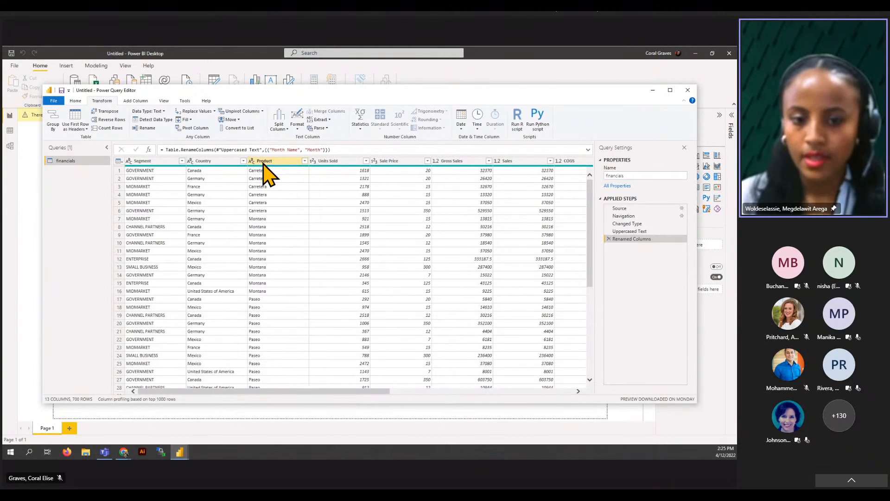
# - In the Product filter, clear Select All and keep only Amarilla, Carretera and Montana
pyautogui.click(304, 161)
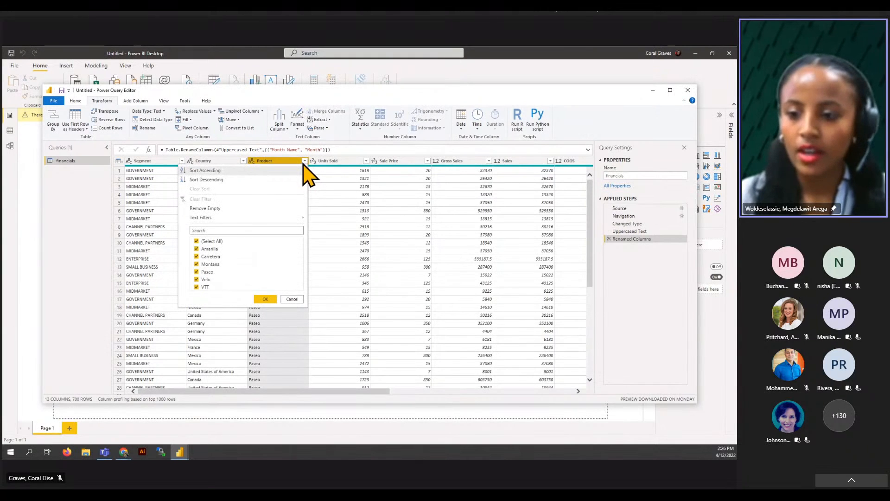
pyautogui.click(197, 242)
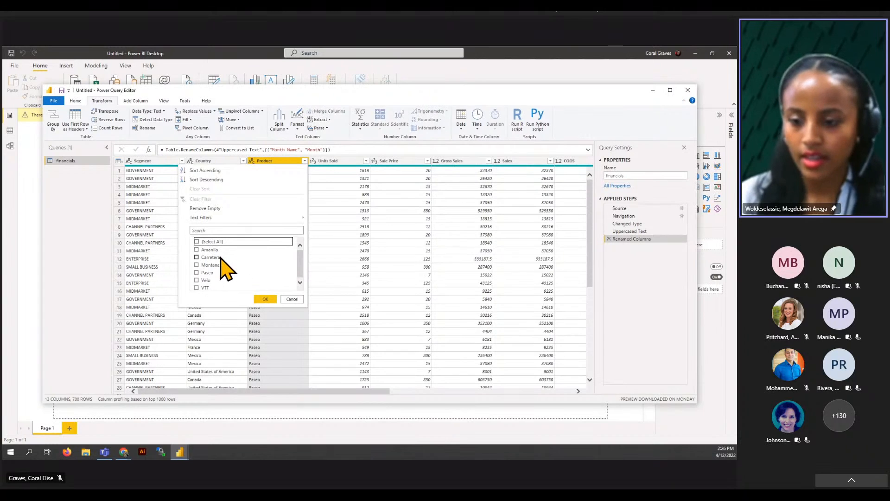
pyautogui.click(196, 249)
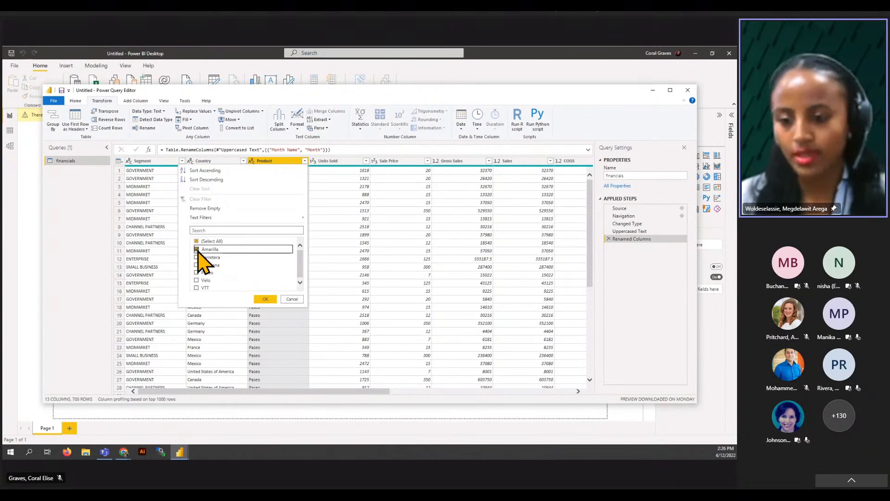
pyautogui.click(196, 257)
pyautogui.click(197, 264)
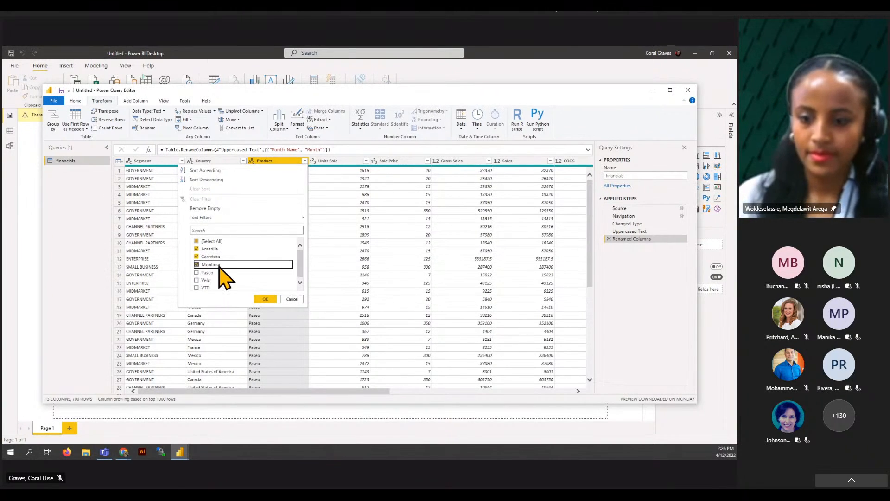
pyautogui.click(267, 298)
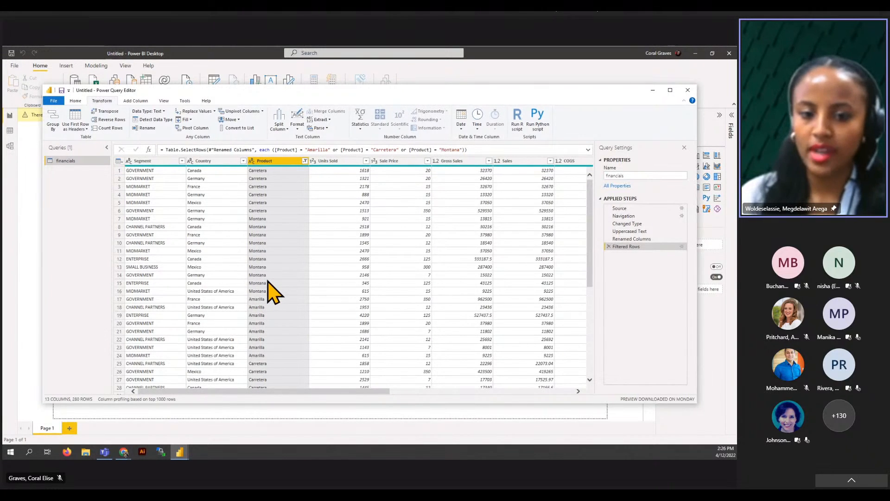
# - Use Close & Apply to load the transformed financials query into the report
pyautogui.click(78, 102)
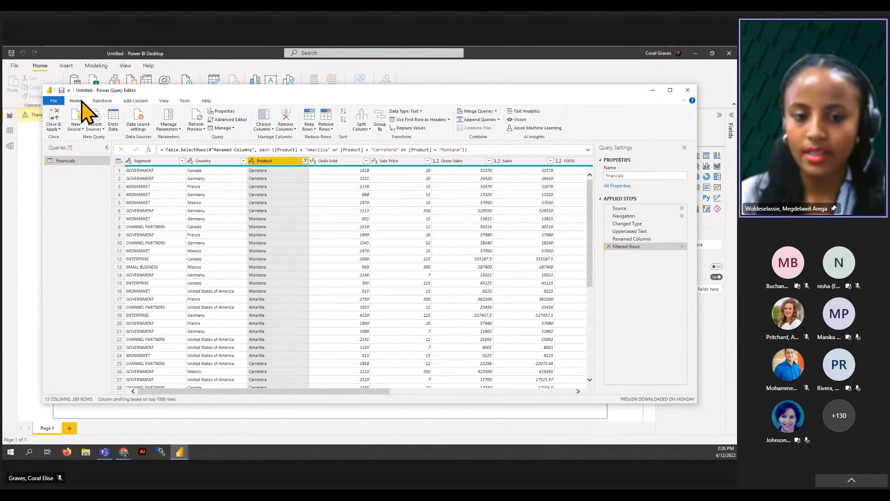
pyautogui.click(56, 121)
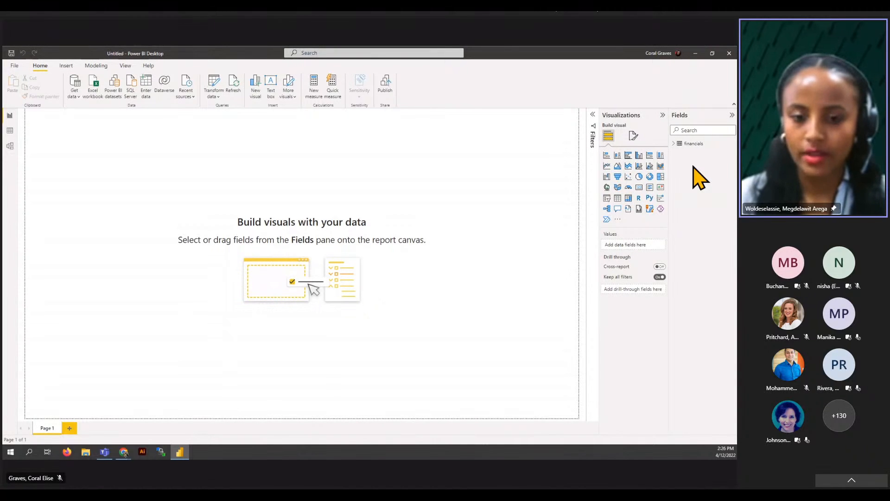
# - Expand the financials table in the Fields pane to show Sales, Profit, Units Sold and Month
pyautogui.click(677, 143)
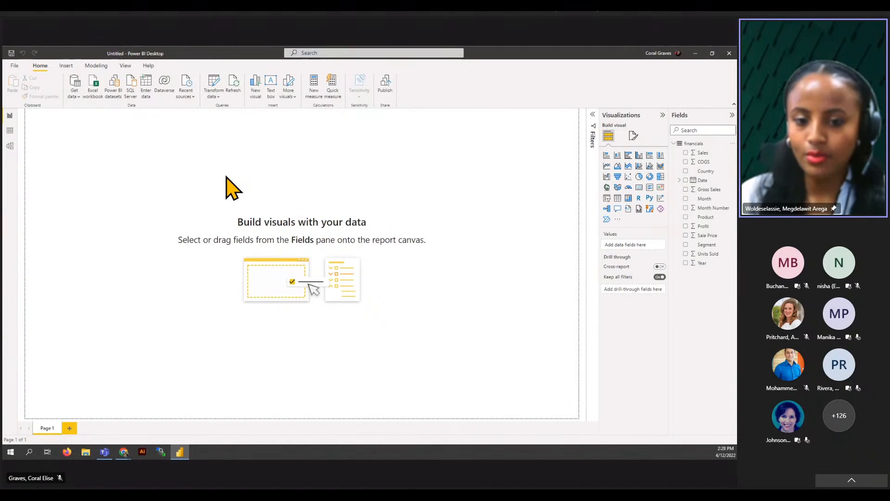
# - Switch to Data view to see the financials table's 280 rows, with the Home ribbon shown
pyautogui.click(10, 130)
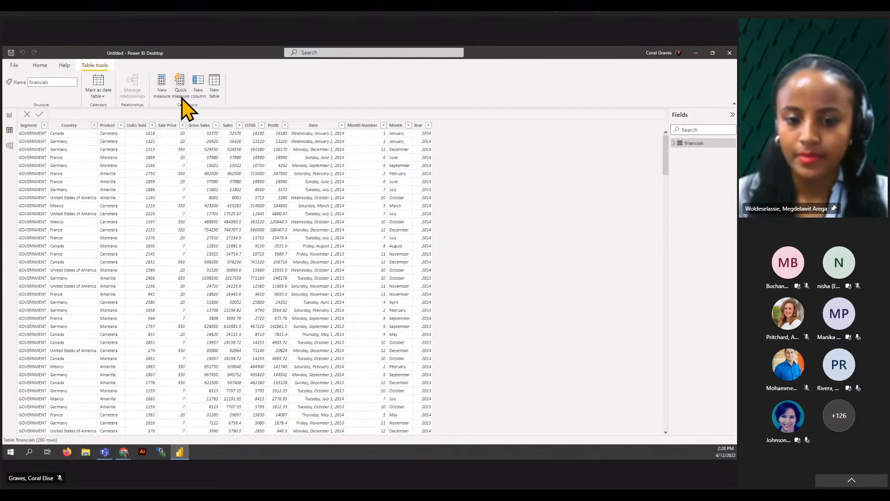
pyautogui.click(40, 66)
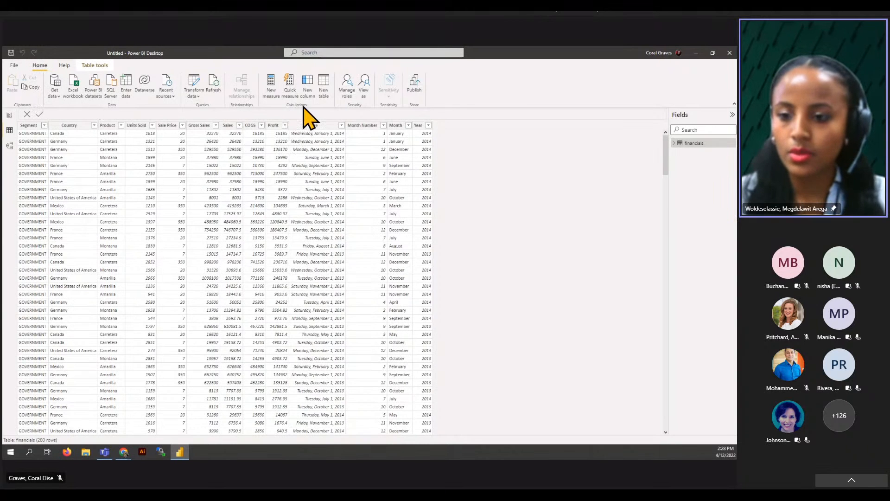
# - Create a new table with Calendar = CALENDAR(DATE(2013,01,01), DATE(2014,12,31)), giving 730 dates
pyautogui.click(324, 81)
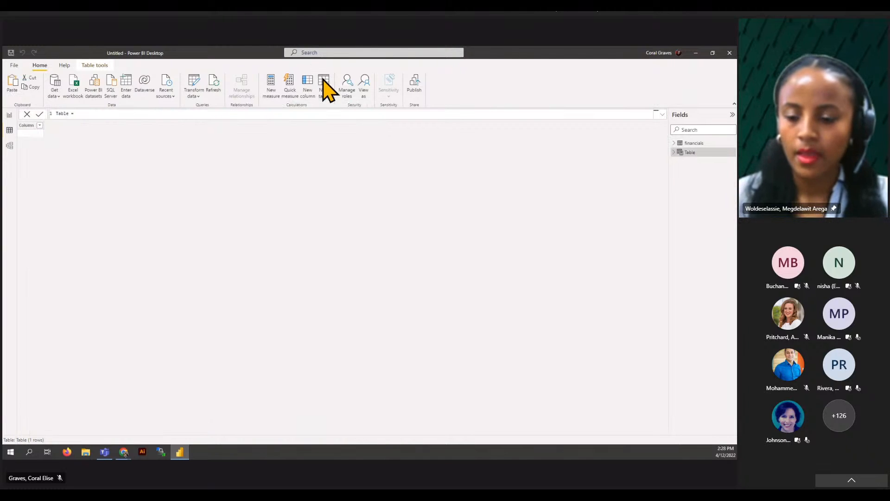
pyautogui.hotkey('ctrl', 'a')
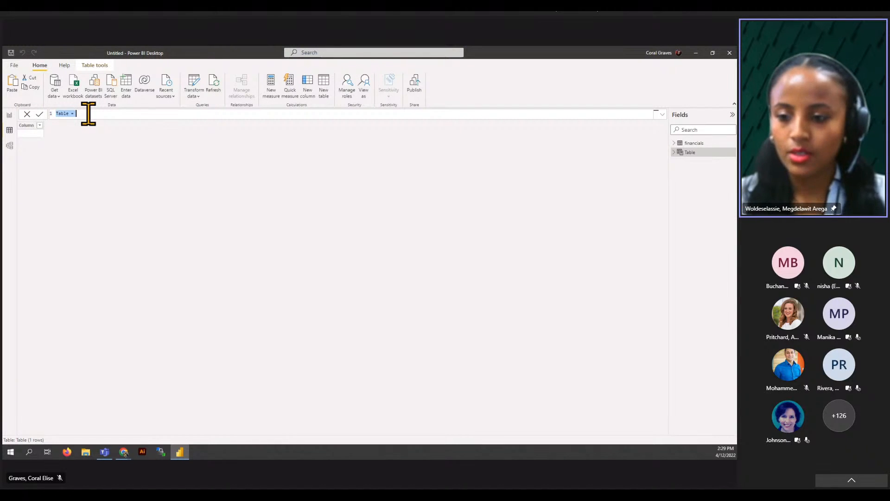
pyautogui.write('Calendar = CALENDAR (DATE (2013,01,01), Date (2014,12,31))')
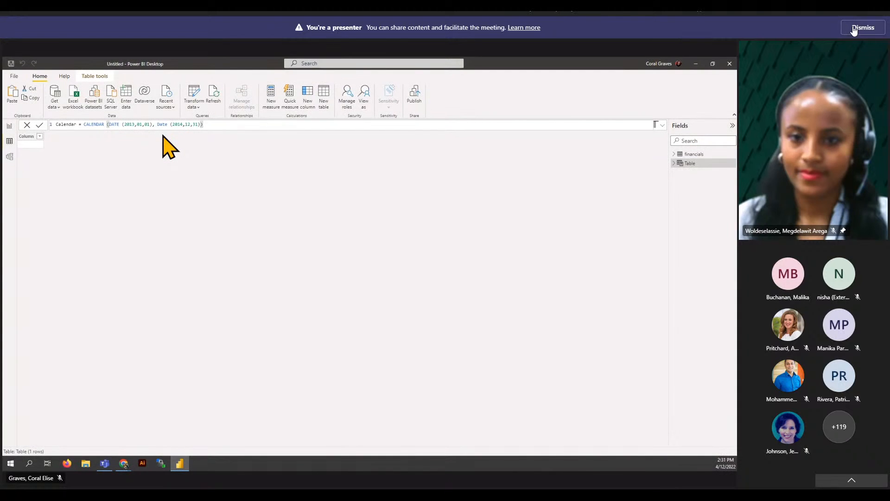
pyautogui.click(853, 28)
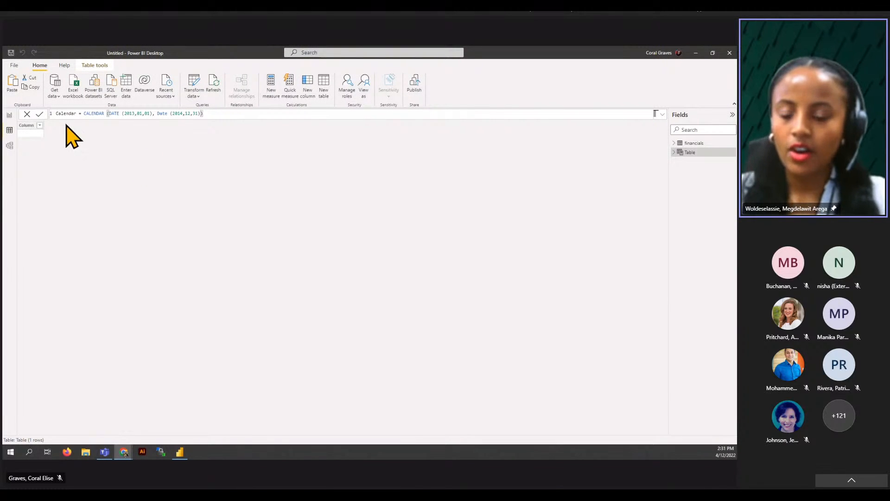
pyautogui.click(39, 114)
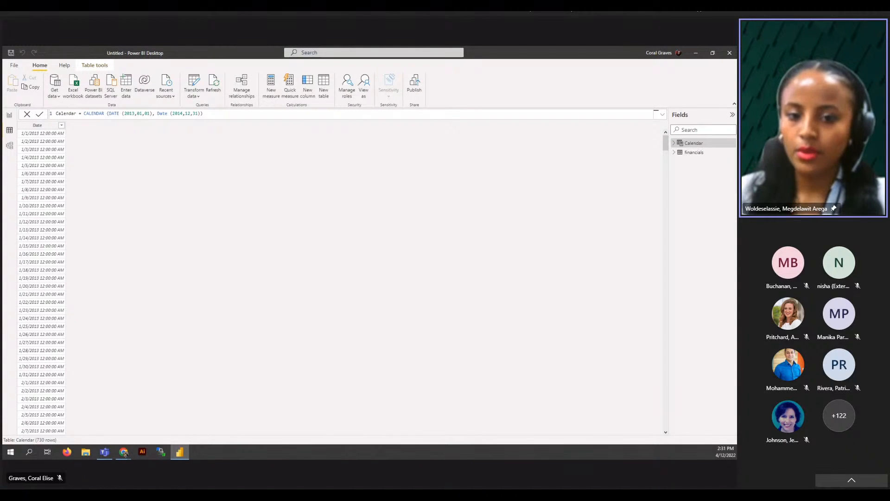
# - In Model view, link financials[Date] to Calendar[Date] as a many-to-one relationship
pyautogui.click(10, 148)
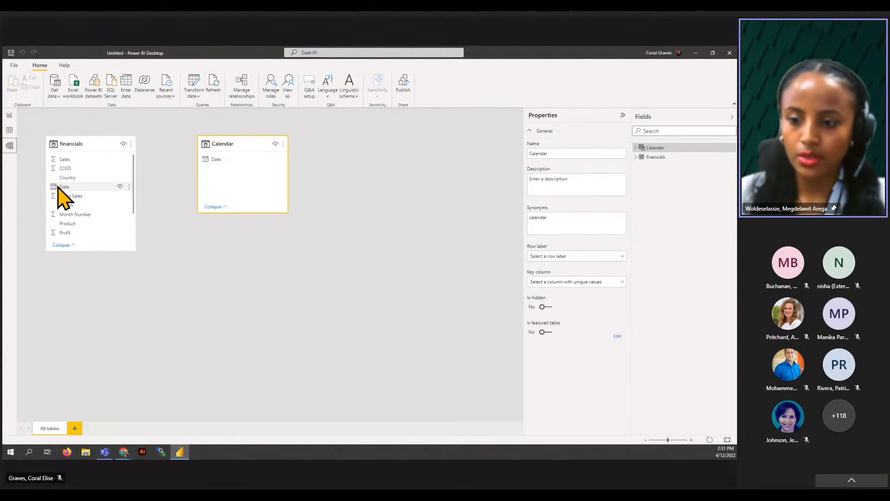
pyautogui.moveTo(58, 187); pyautogui.dragTo(217, 160)
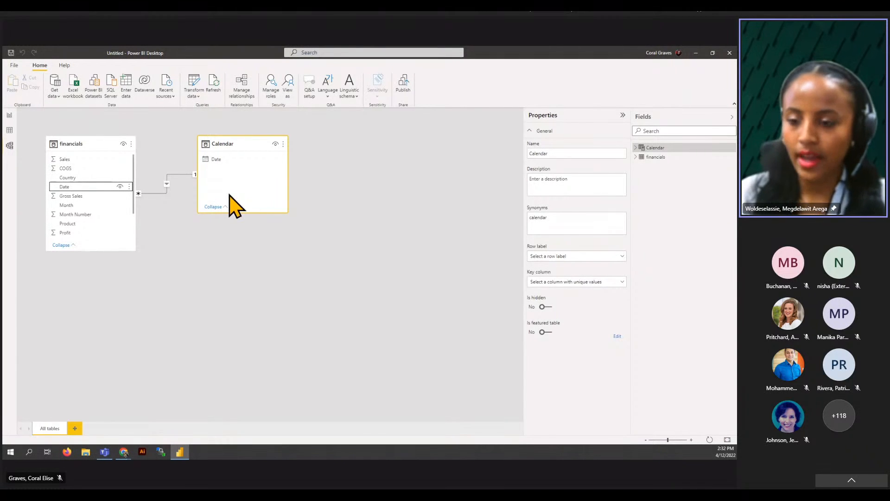
# - Switch back to Report view, with Calendar and financials listed as field sources
pyautogui.click(9, 116)
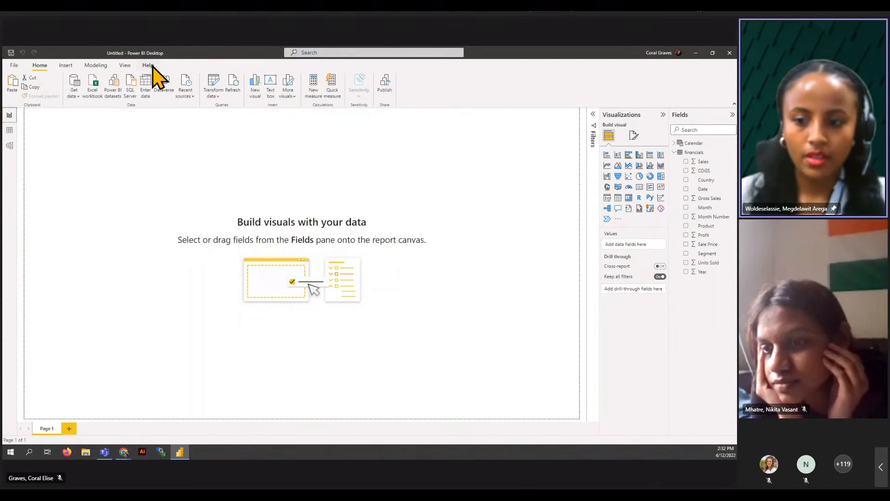
# - Show the Filters pane beside the empty report canvas
pyautogui.click(814, 409)
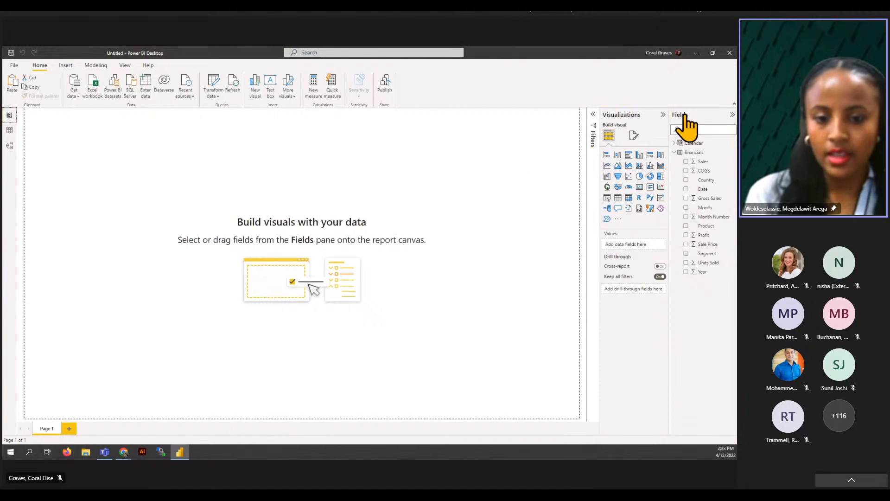
pyautogui.click(594, 115)
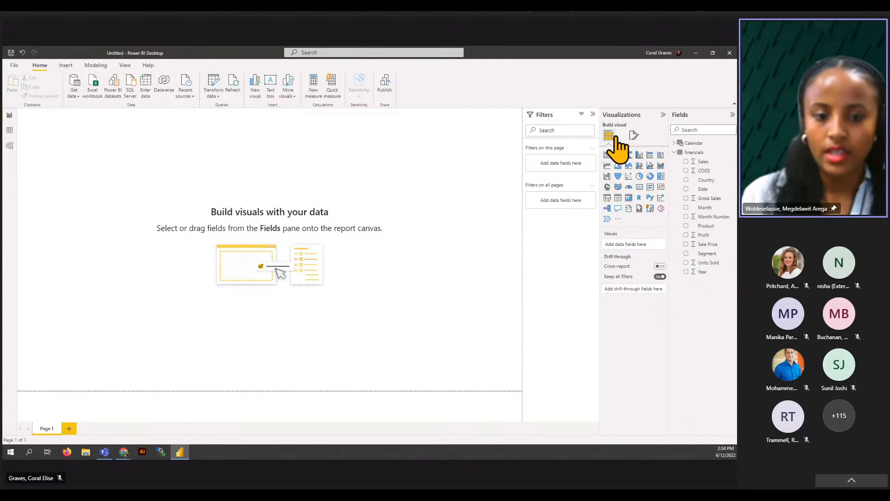
pyautogui.click(633, 136)
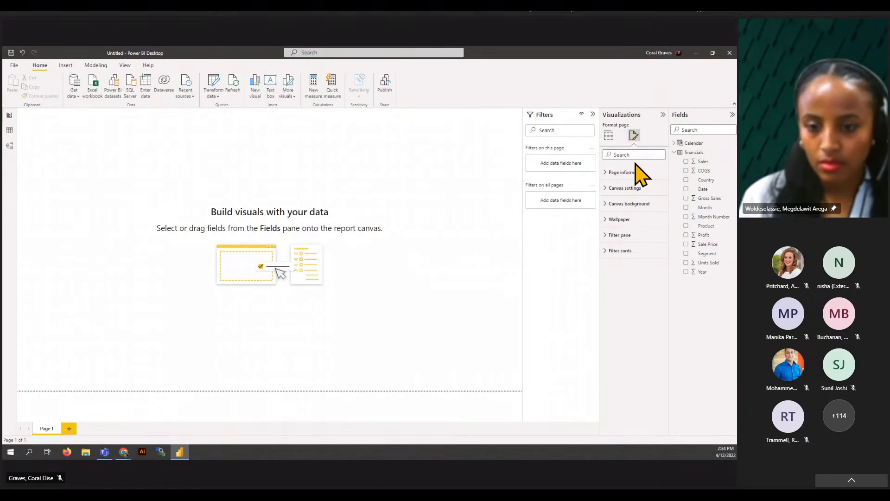
pyautogui.click(618, 172)
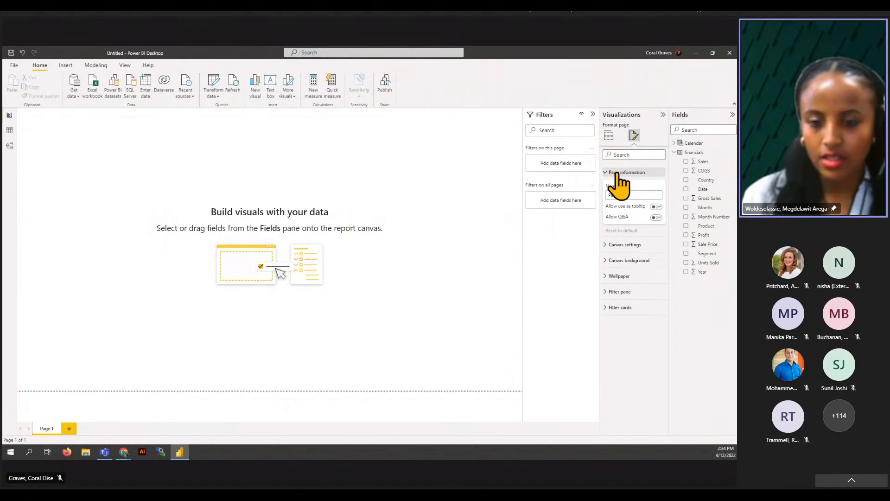
pyautogui.click(611, 246)
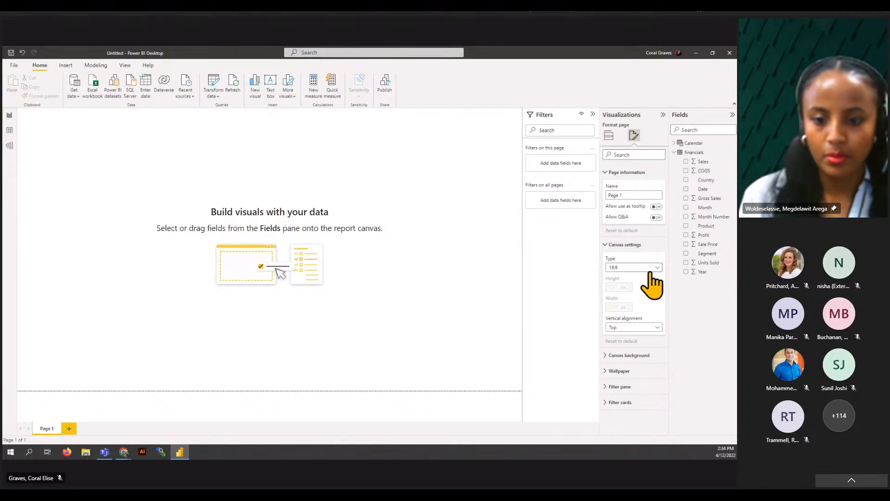
pyautogui.click(636, 355)
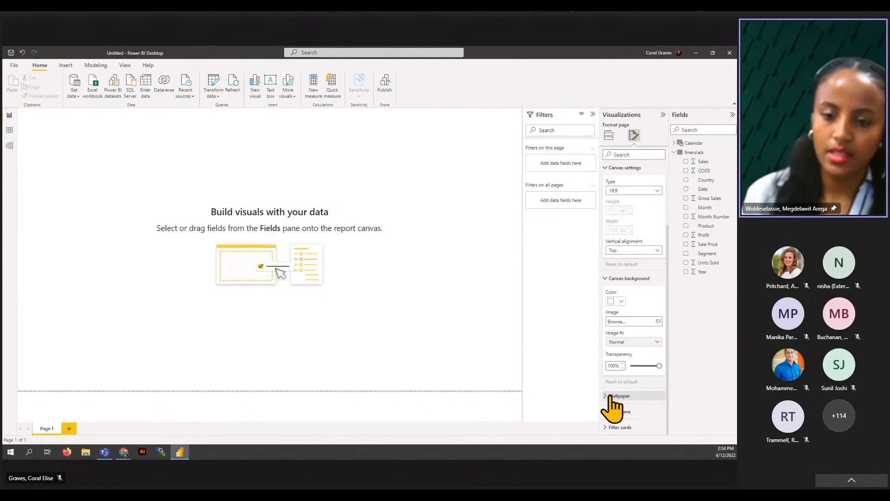
pyautogui.click(612, 397)
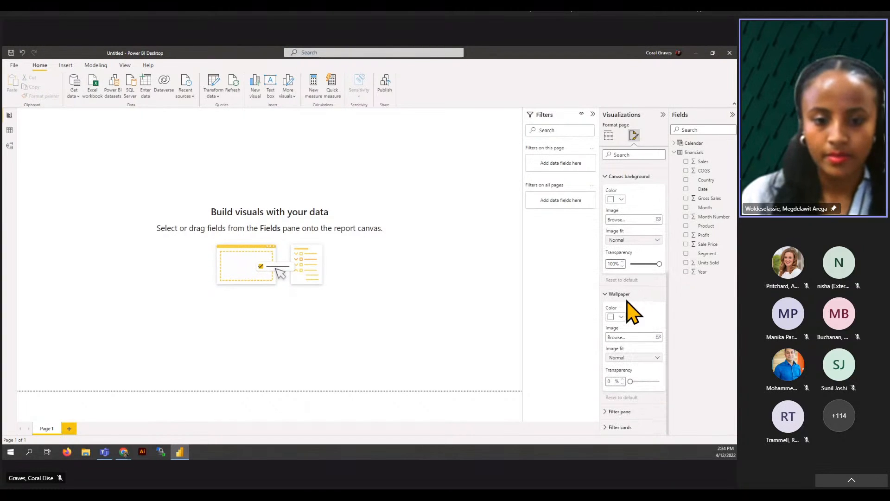
pyautogui.click(613, 294)
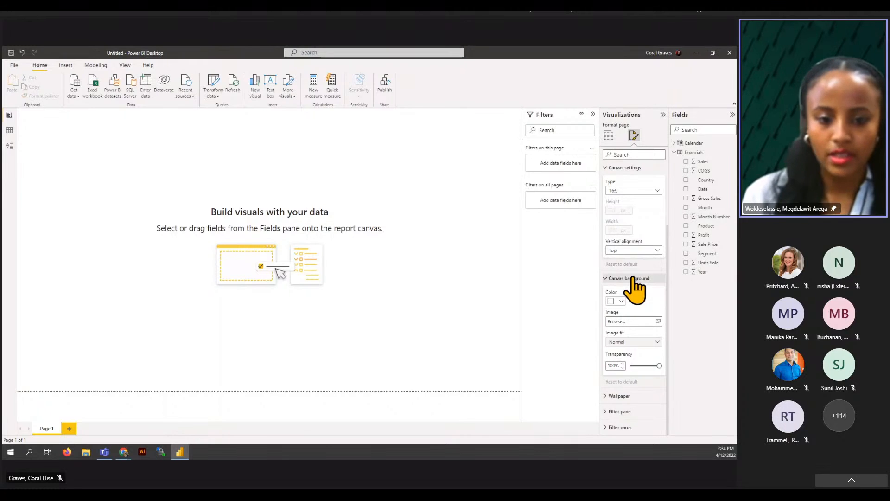
pyautogui.click(633, 278)
pyautogui.click(630, 246)
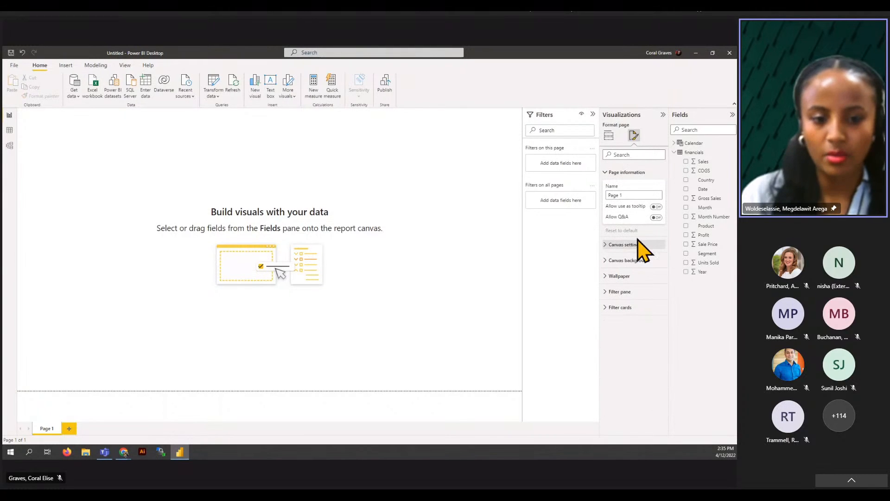
pyautogui.click(641, 174)
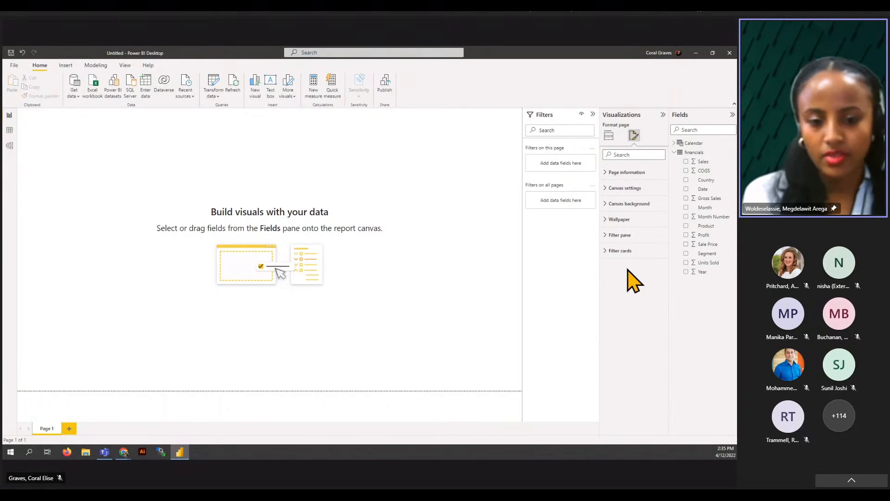
pyautogui.click(609, 137)
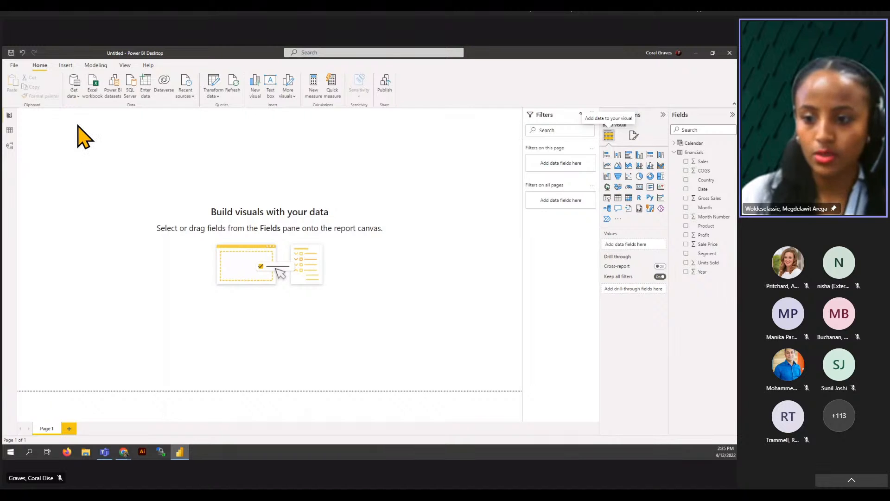
# - Insert a text box titled 'Financial Report', fixing the 'Finanical' misspelling
pyautogui.click(65, 65)
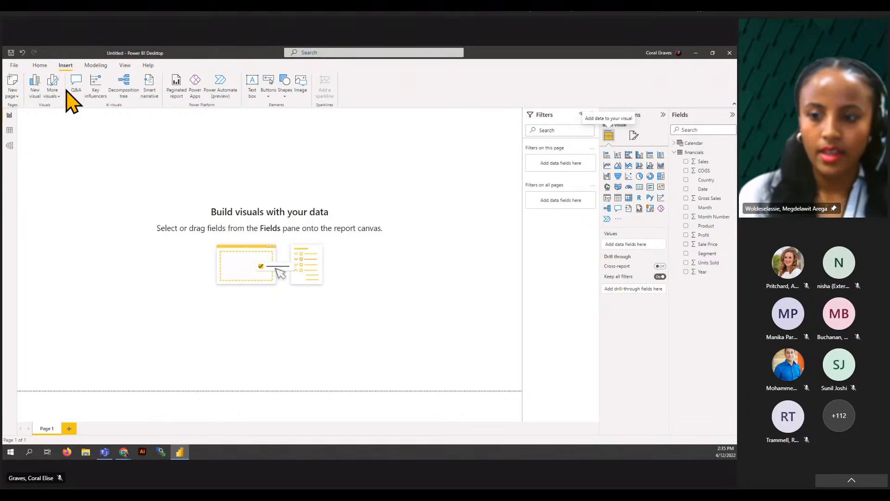
pyautogui.click(251, 82)
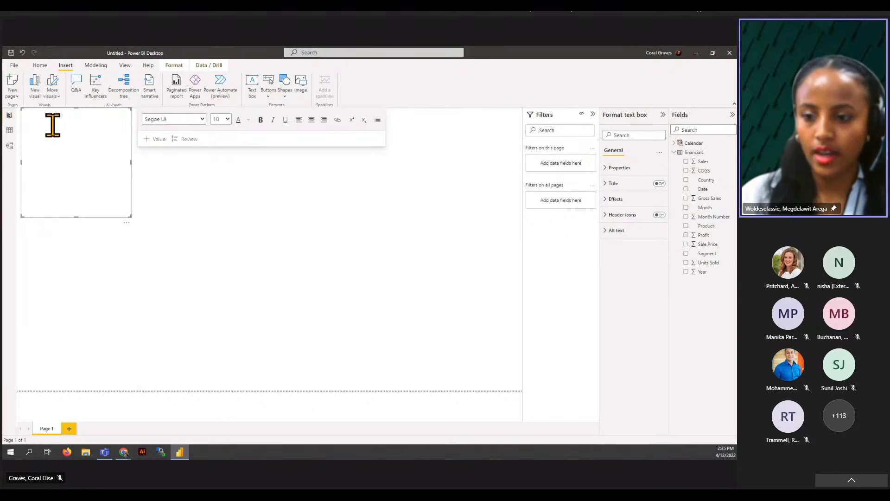
pyautogui.click(52, 125)
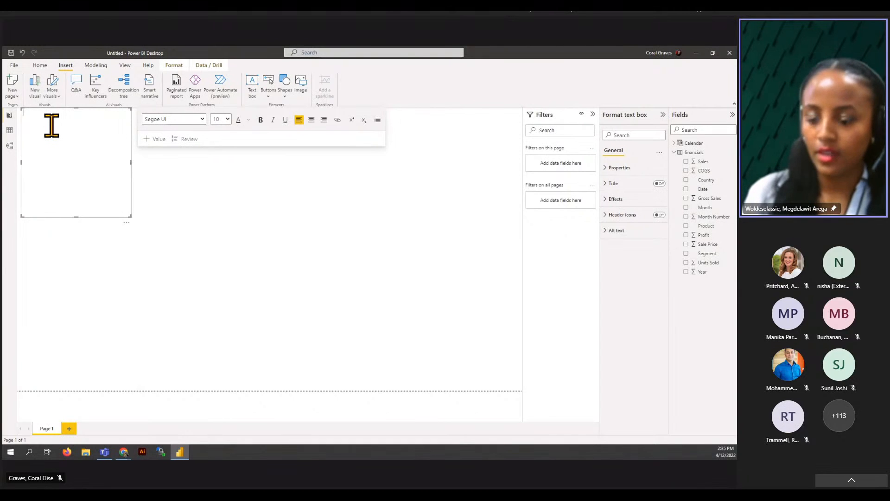
pyautogui.write('Fi')
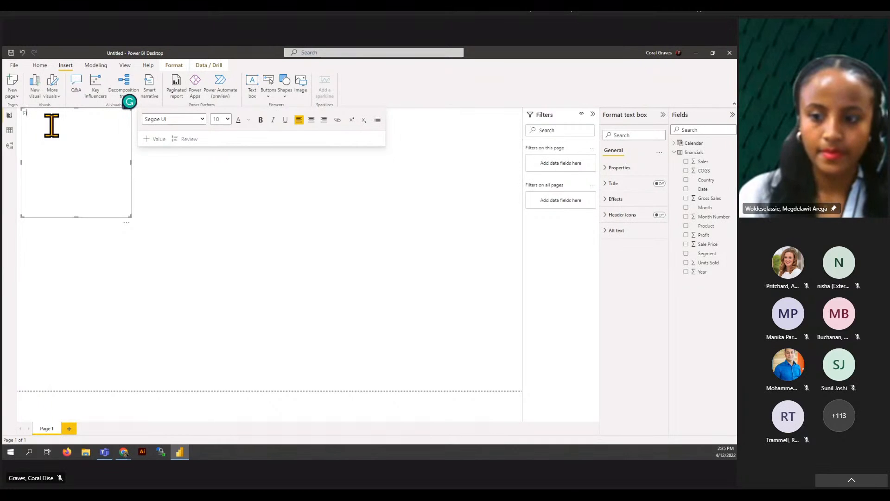
pyautogui.write('nanical Report')
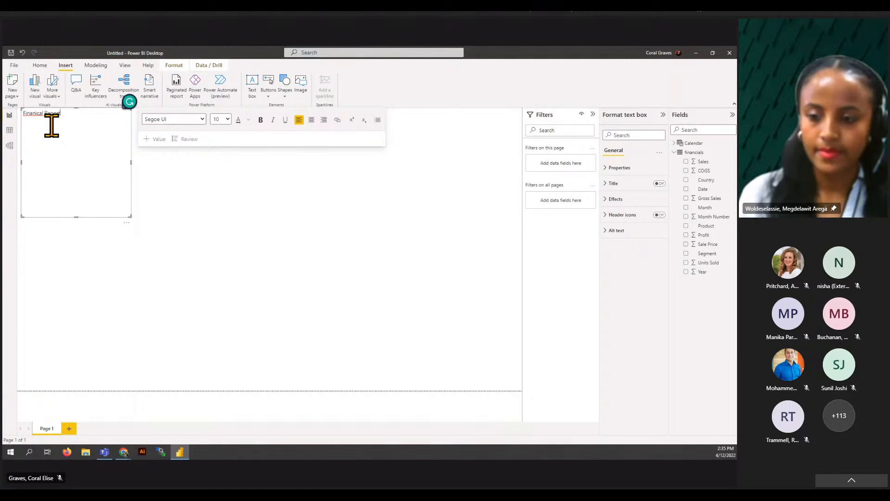
pyautogui.rightClick(32, 113)
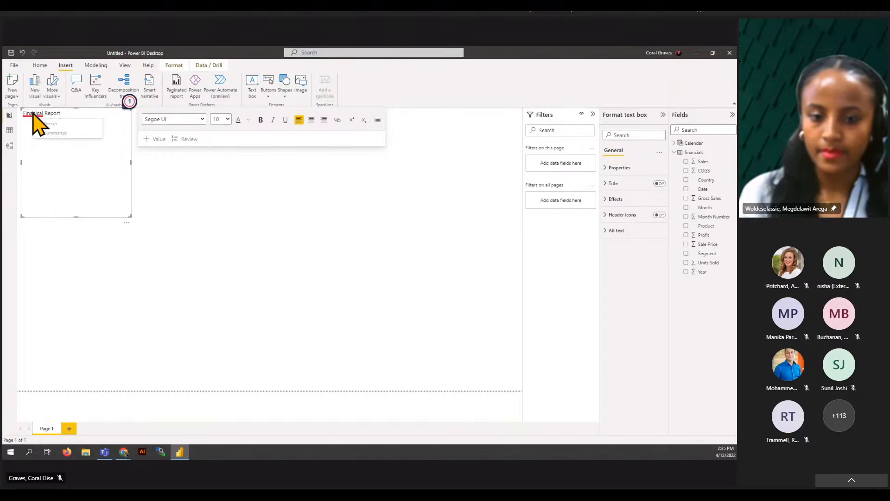
pyautogui.click(41, 145)
# - Make the title bold at font size 20 and shrink the text box to fit
pyautogui.moveTo(64, 113); pyautogui.dragTo(23, 132)
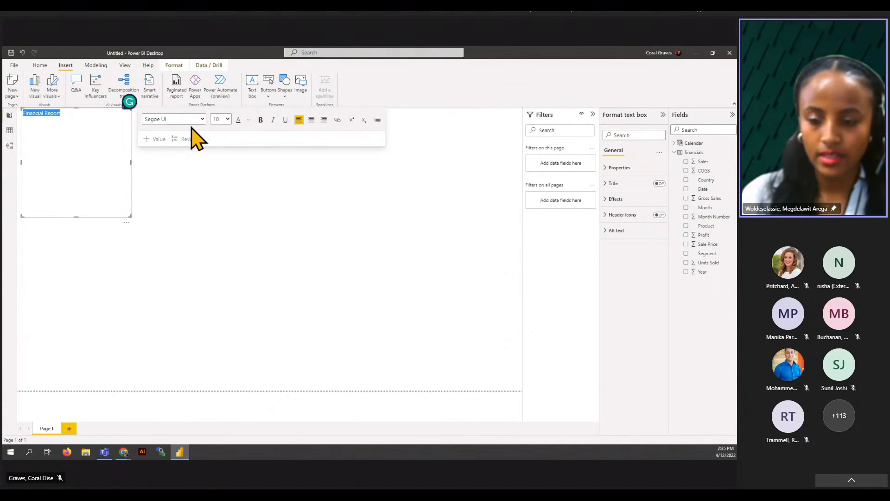
pyautogui.click(228, 120)
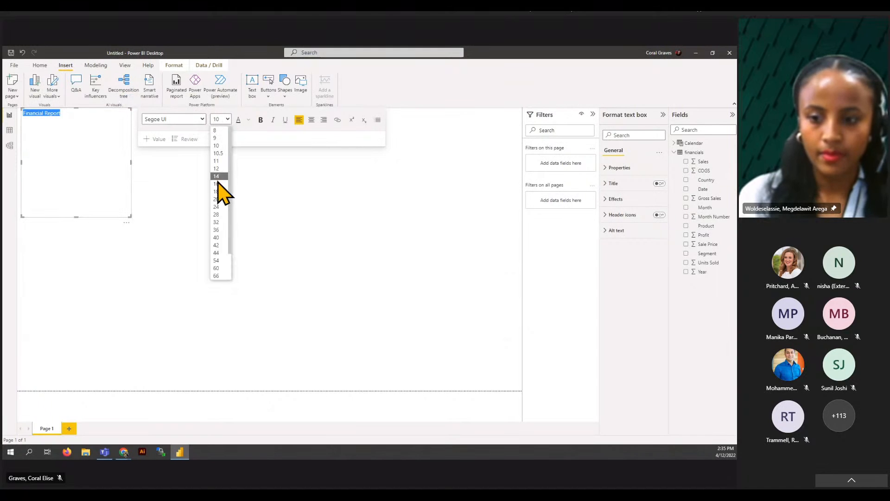
pyautogui.click(217, 199)
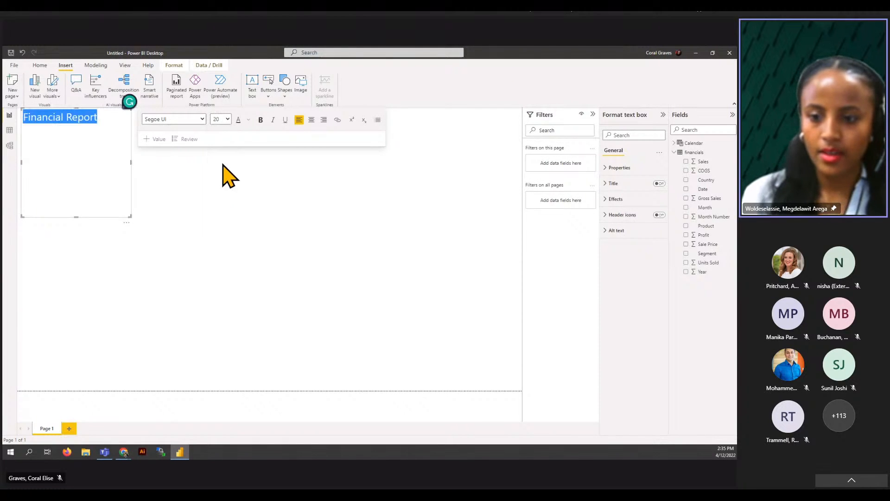
pyautogui.click(260, 120)
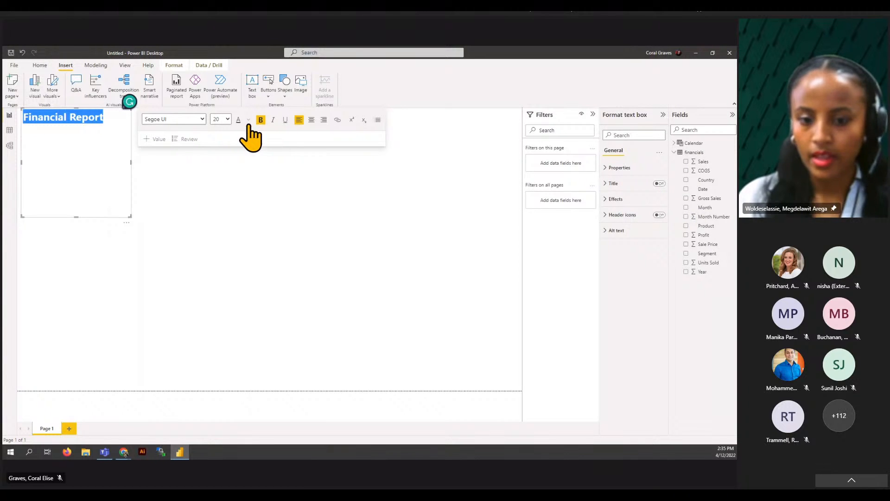
pyautogui.click(109, 123)
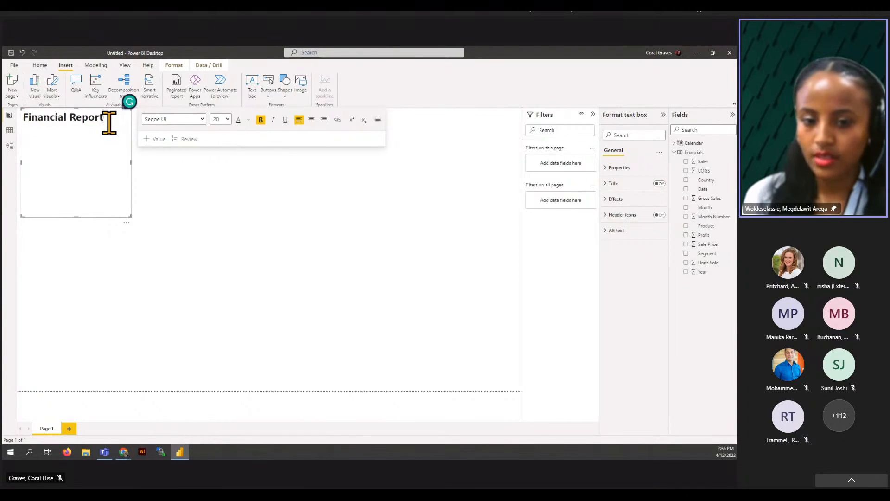
pyautogui.moveTo(128, 214); pyautogui.dragTo(134, 124)
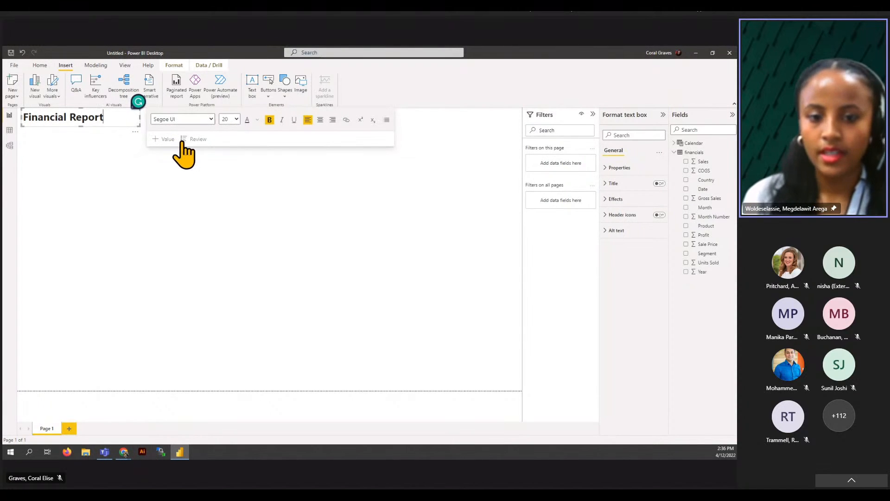
# - Build a Profit column chart with Calendar Date on the axis as plain dates, not Date Hierarchy
pyautogui.click(75, 155)
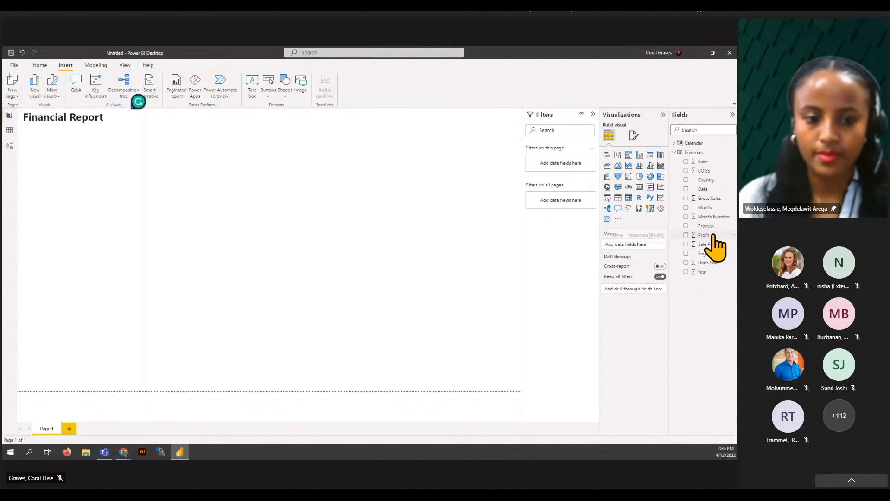
pyautogui.moveTo(707, 235); pyautogui.dragTo(70, 166)
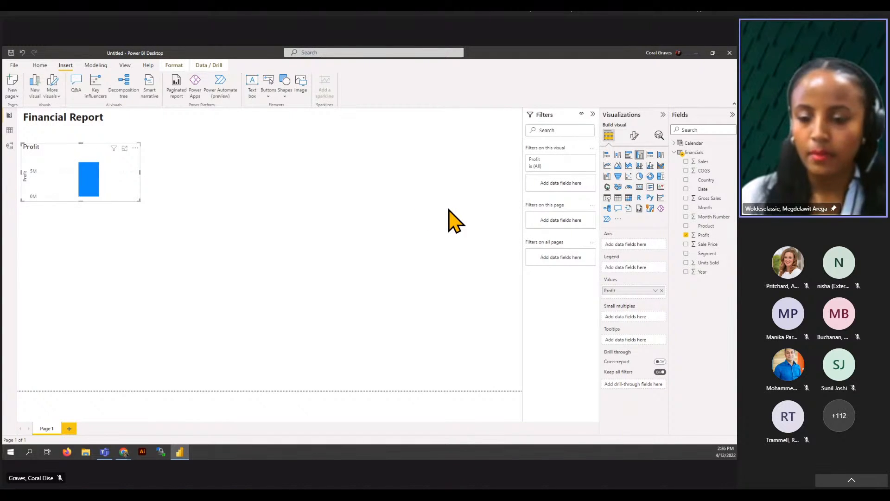
pyautogui.click(688, 144)
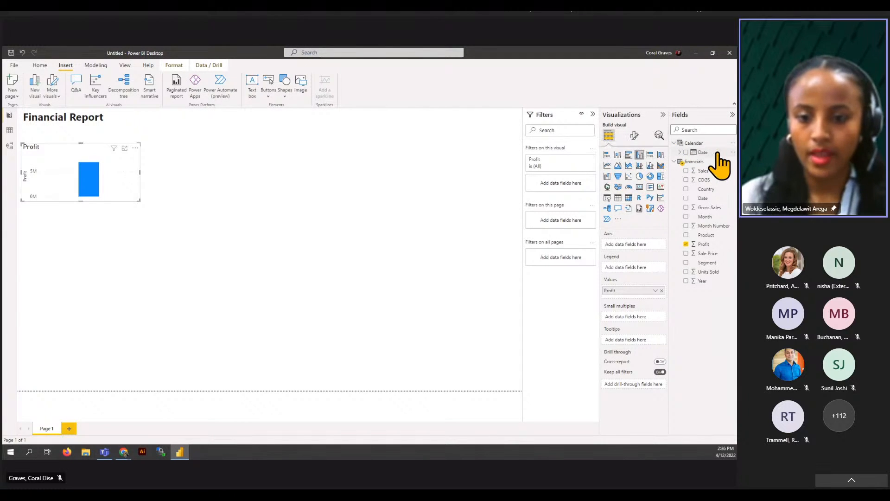
pyautogui.moveTo(716, 153); pyautogui.dragTo(83, 164)
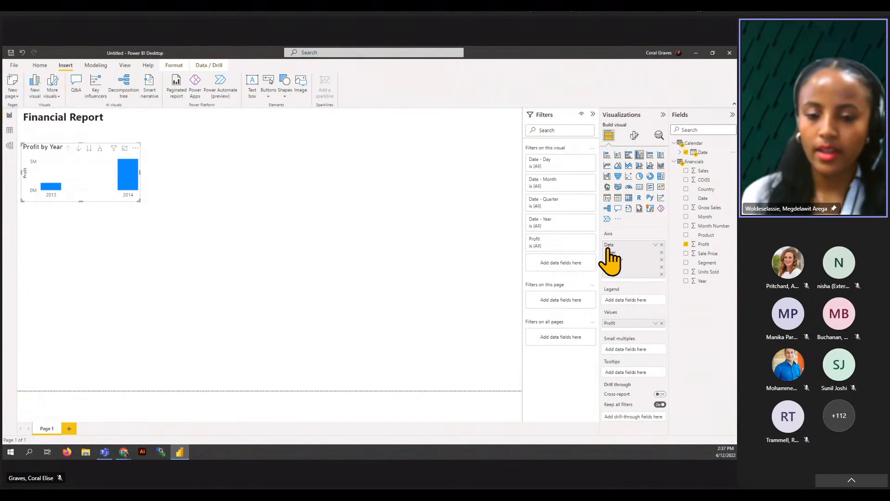
pyautogui.click(655, 244)
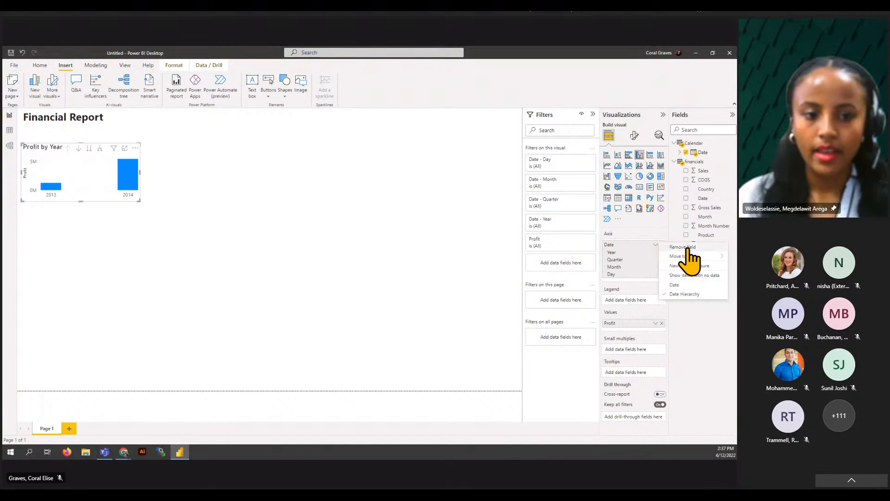
pyautogui.click(708, 285)
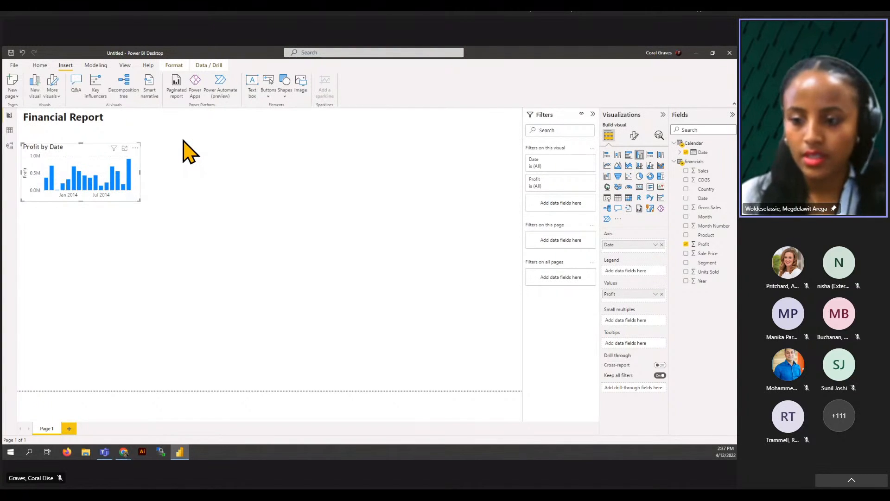
pyautogui.click(329, 175)
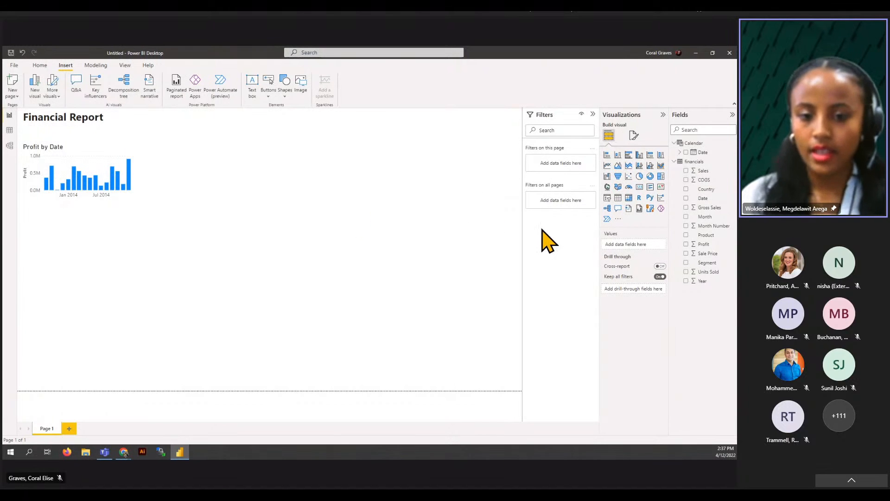
# - Add a pie chart of Gross Sales split by Product (Amarilla, Montana, Carretera)
pyautogui.click(640, 177)
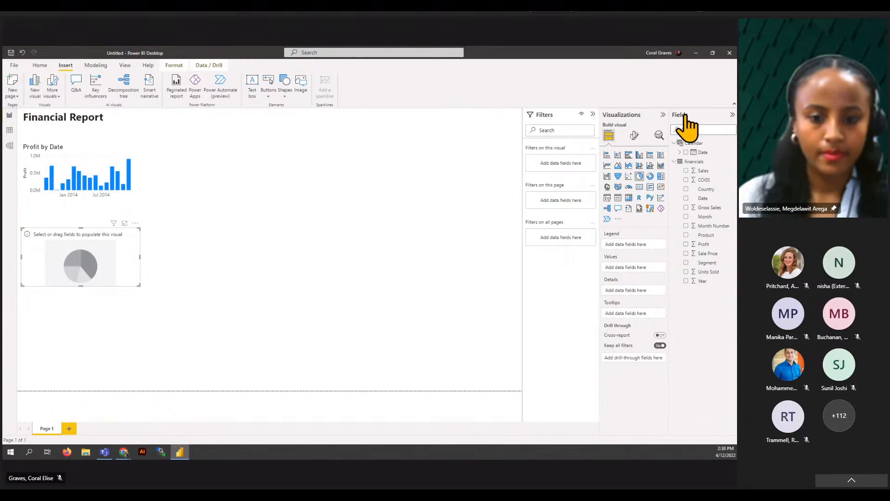
pyautogui.click(695, 207)
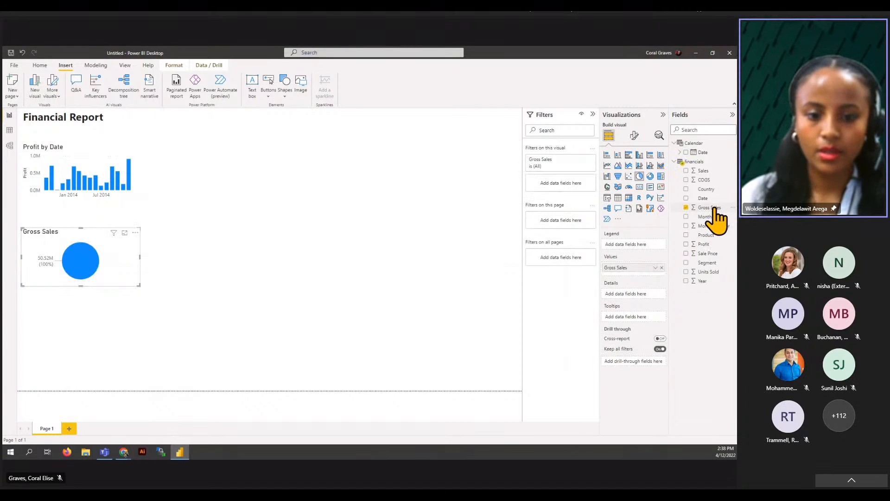
pyautogui.click(688, 235)
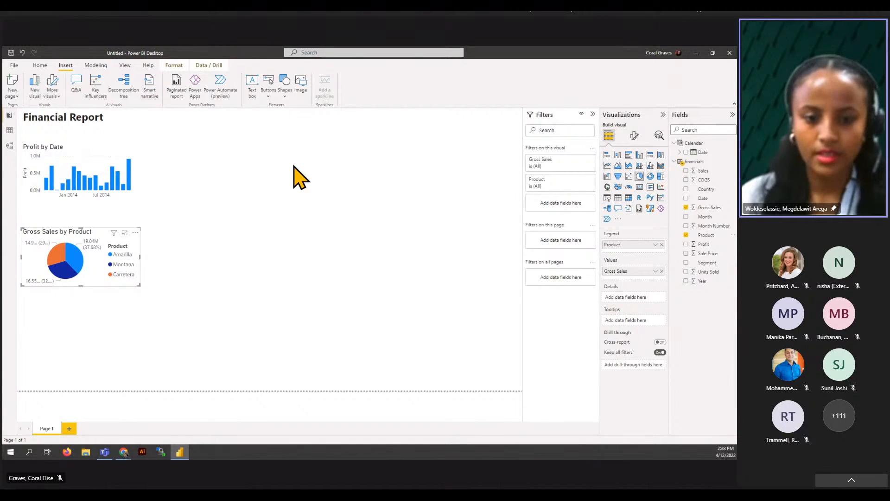
pyautogui.click(297, 176)
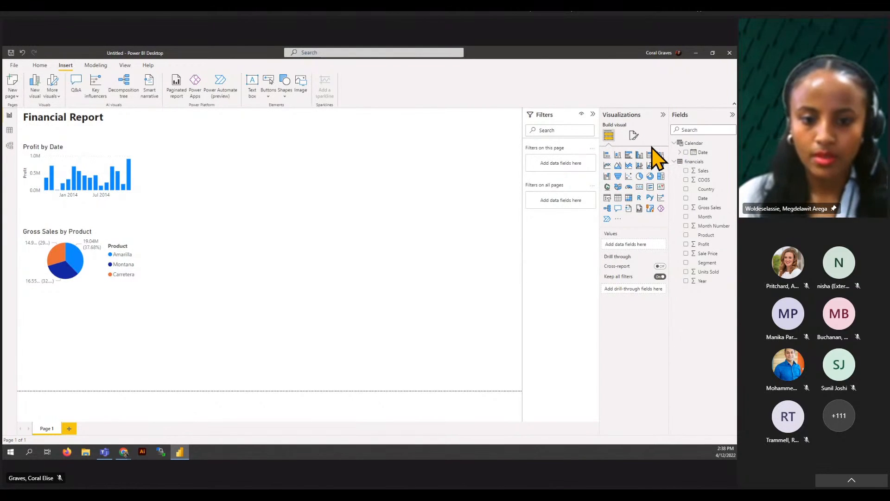
# - Insert a treemap of Sales by Segment (Government, Small Business, Enterprise) below the pie chart
pyautogui.click(661, 176)
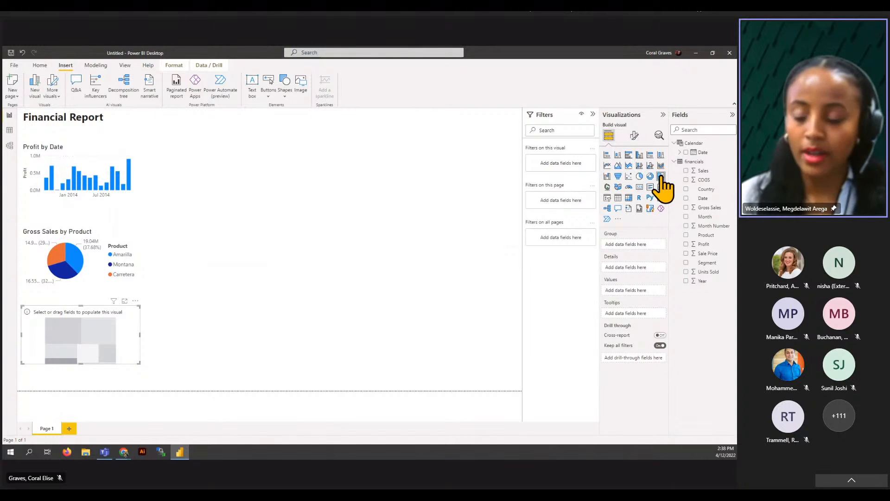
pyautogui.click(706, 170)
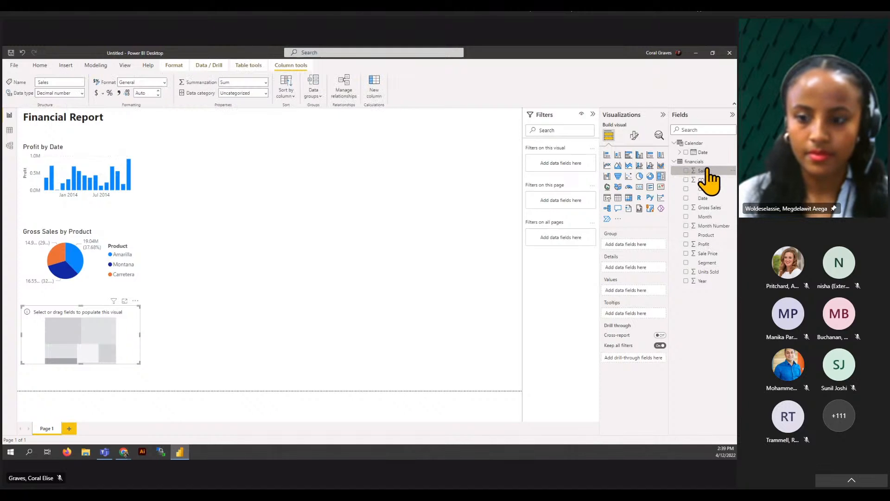
pyautogui.click(687, 170)
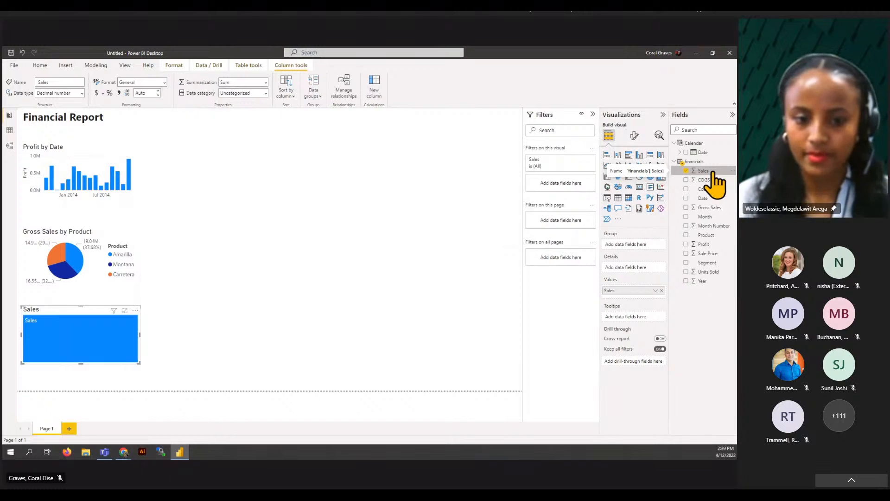
pyautogui.click(686, 263)
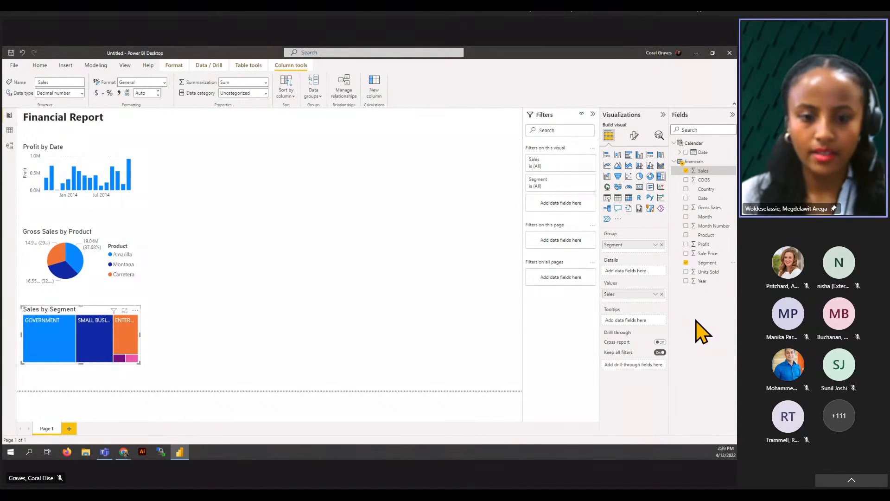
pyautogui.click(276, 167)
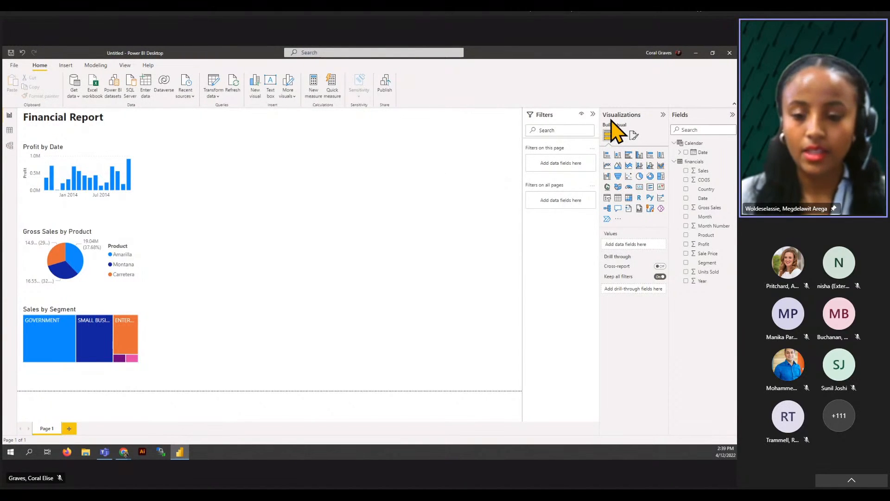
# - Add a clustered bar chart of COGS and Gross Sales by Product, stretched taller to show all products
pyautogui.click(629, 154)
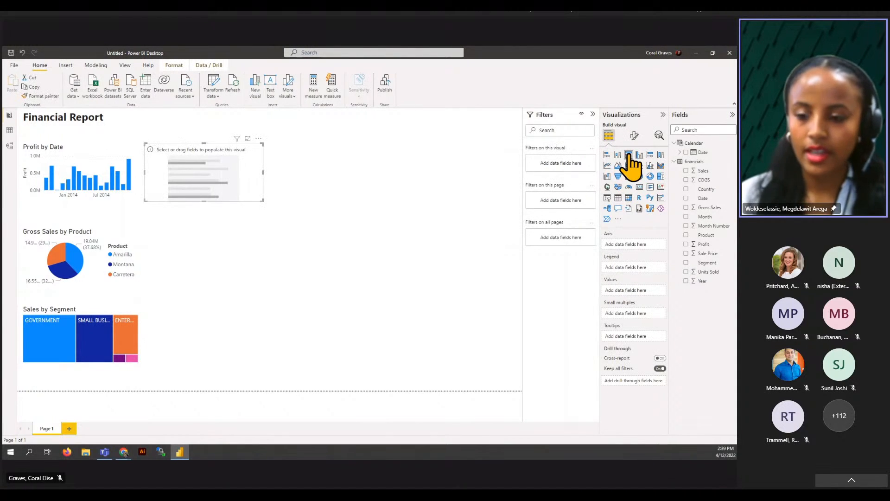
pyautogui.click(703, 180)
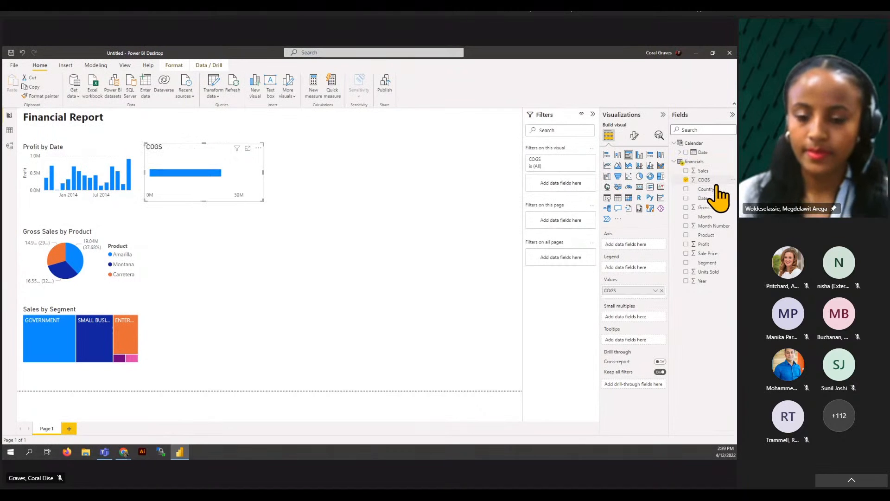
pyautogui.click(686, 208)
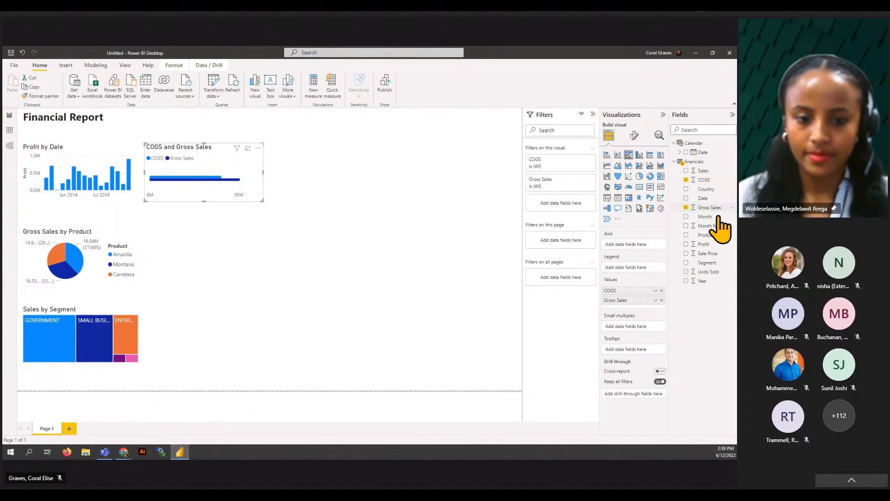
pyautogui.click(686, 235)
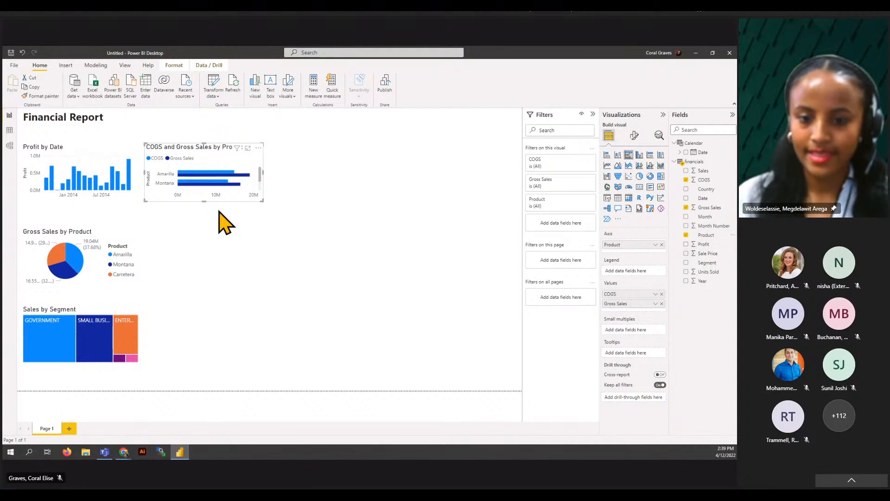
pyautogui.moveTo(205, 199); pyautogui.dragTo(204, 210)
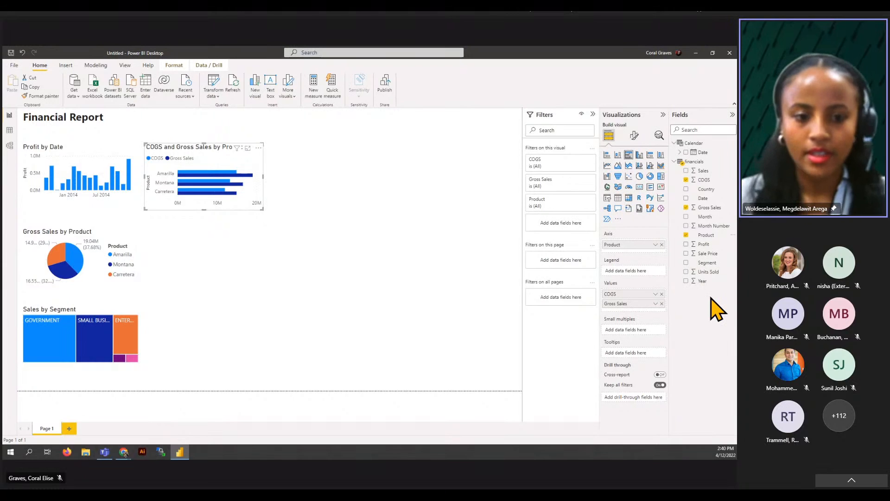
pyautogui.click(336, 190)
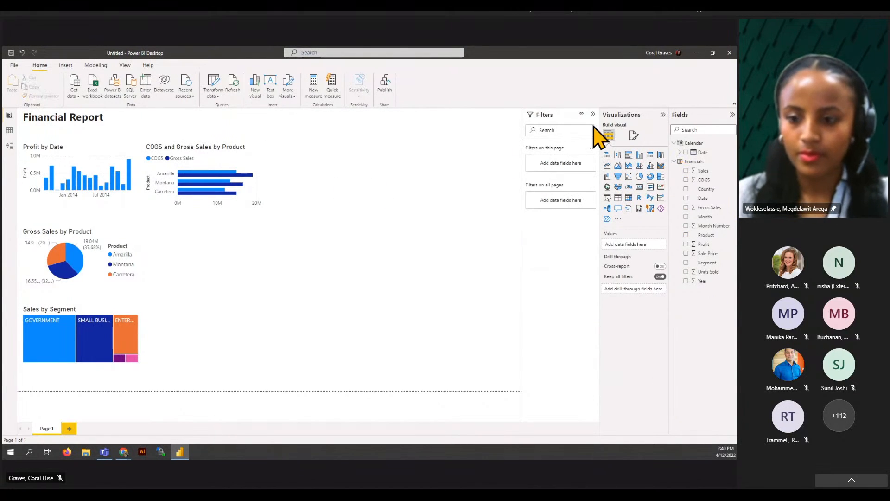
# - Add a multi-row card listing Sales per Country, showing France 10,967,131.40 and Germany 10,588,635.31
pyautogui.click(650, 188)
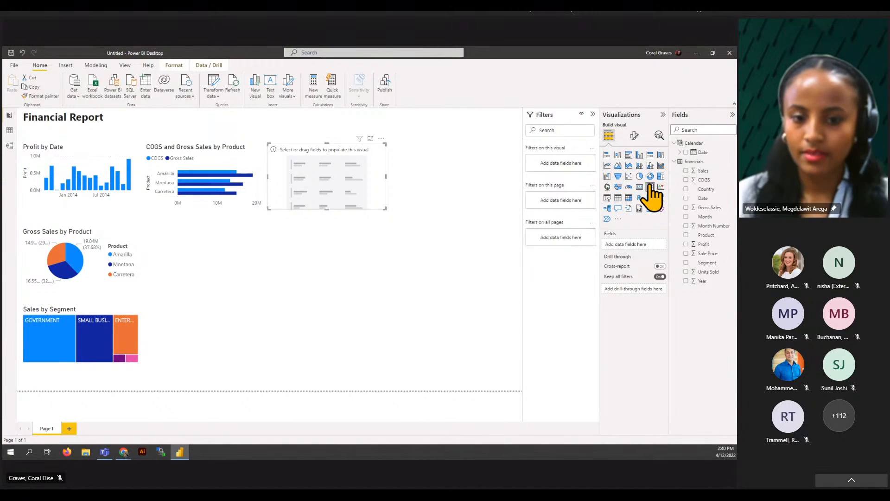
pyautogui.click(685, 170)
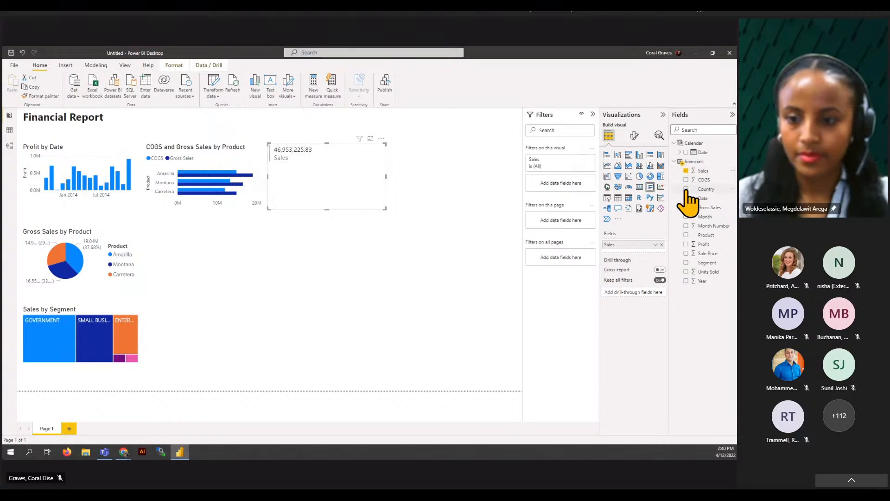
pyautogui.click(685, 189)
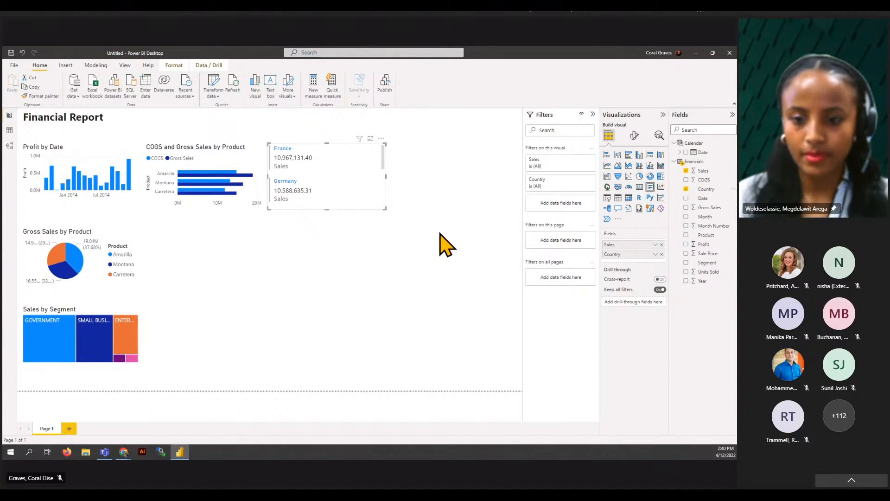
pyautogui.click(461, 145)
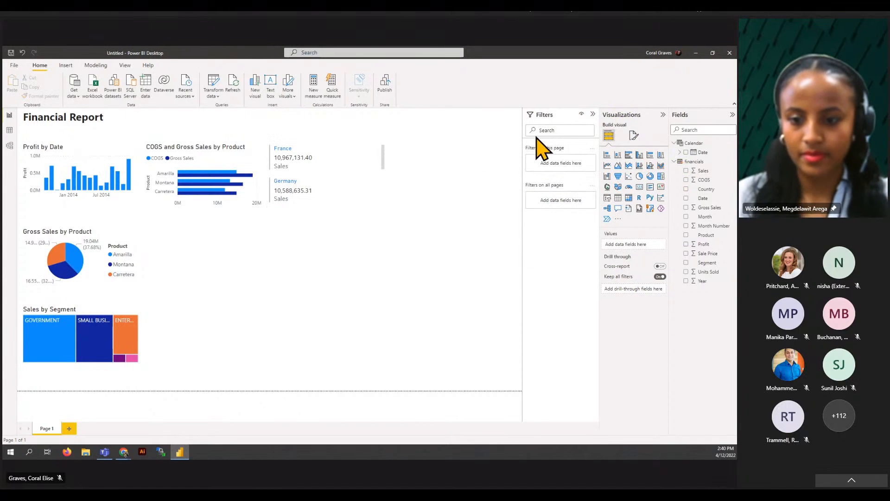
pyautogui.click(640, 176)
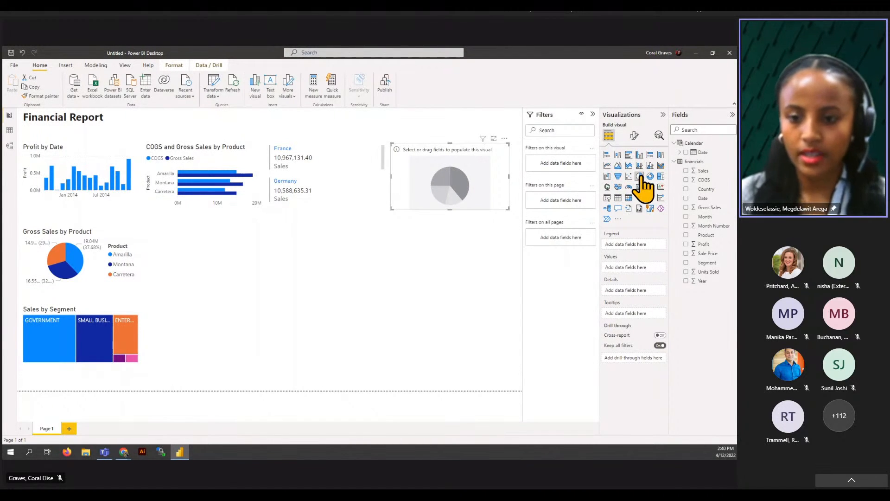
pyautogui.click(505, 140)
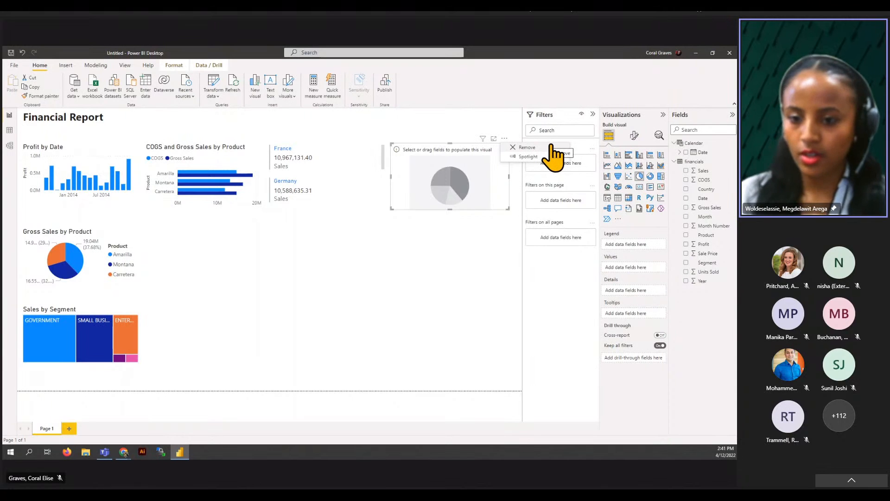
pyautogui.click(527, 146)
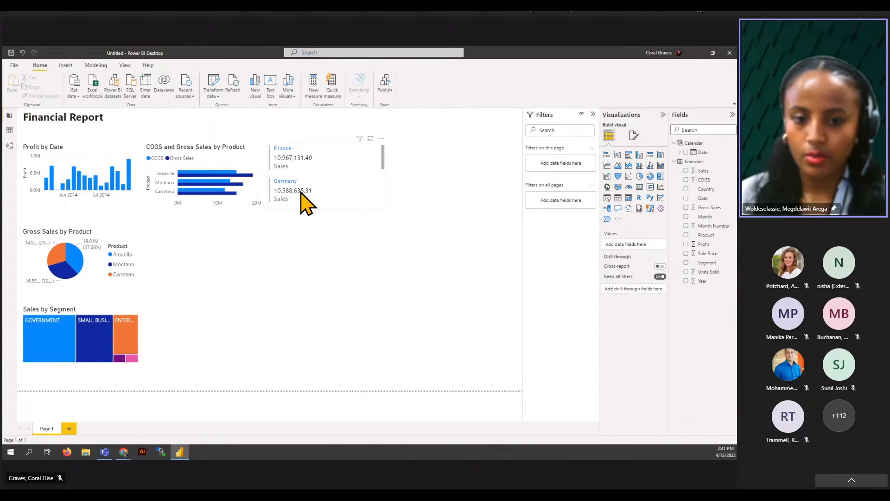
# - Add a basic-filtering Year filter set to 2014 on the country sales card
pyautogui.click(383, 203)
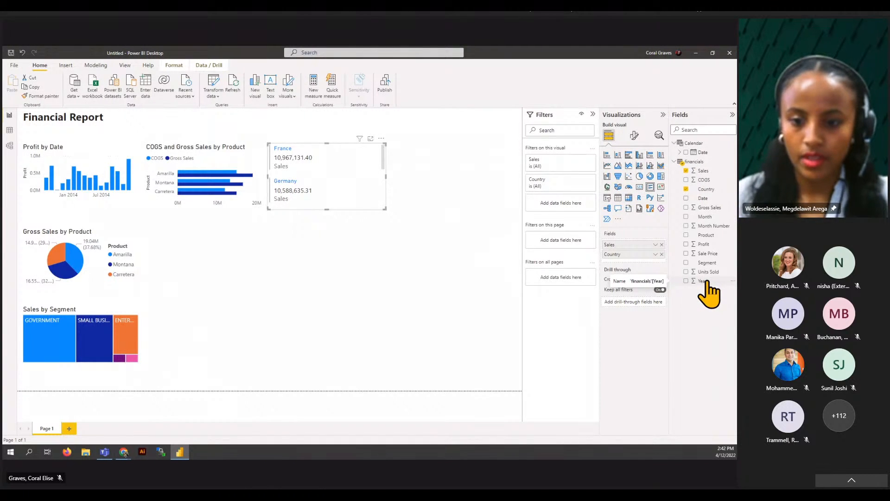
pyautogui.moveTo(706, 281); pyautogui.dragTo(566, 203)
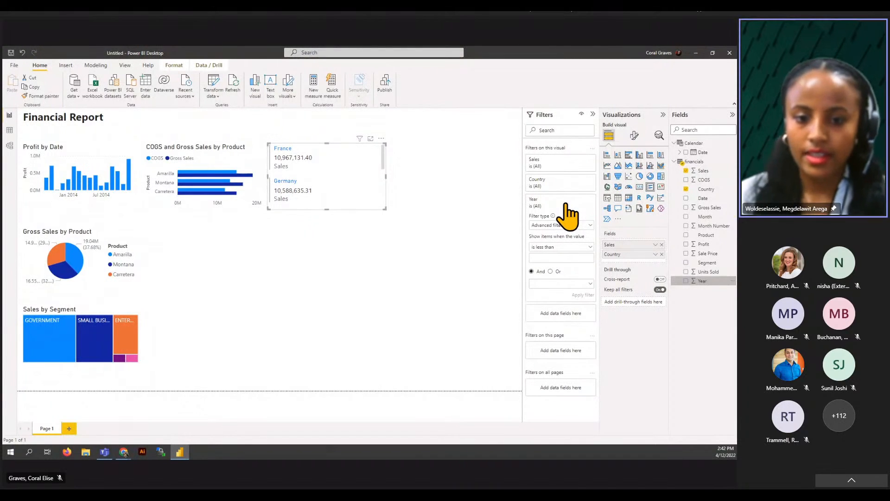
pyautogui.click(591, 225)
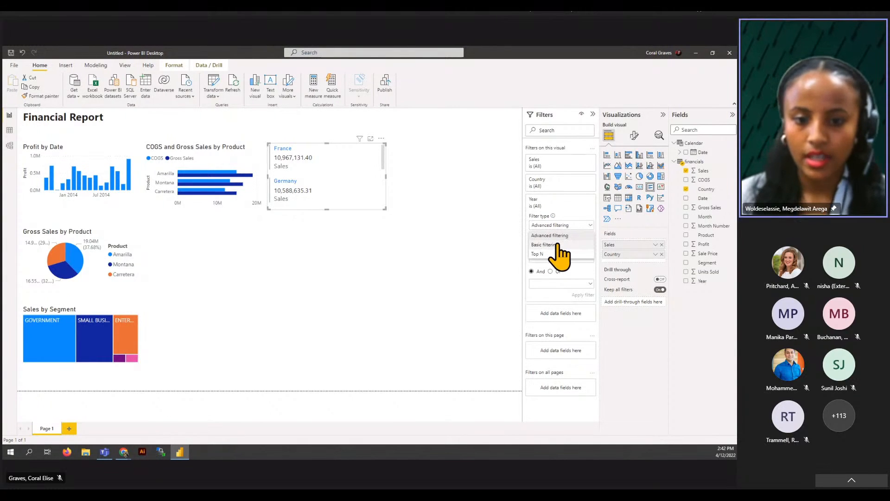
pyautogui.click(547, 244)
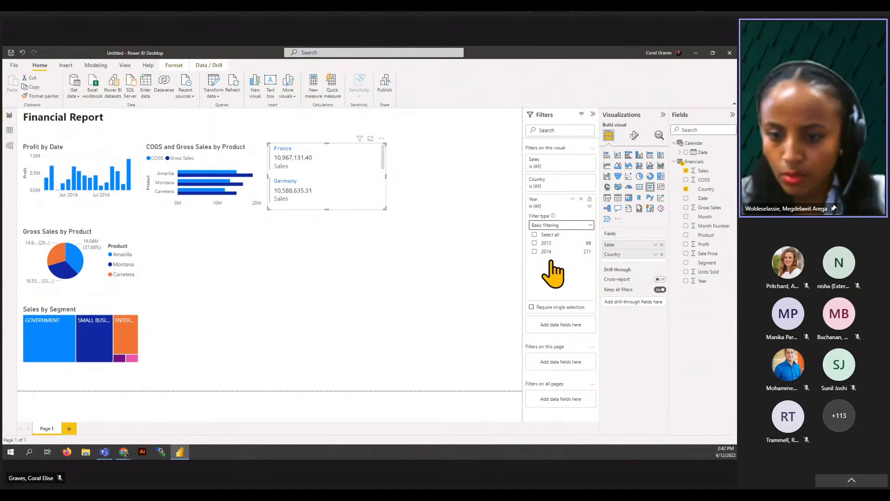
pyautogui.click(534, 252)
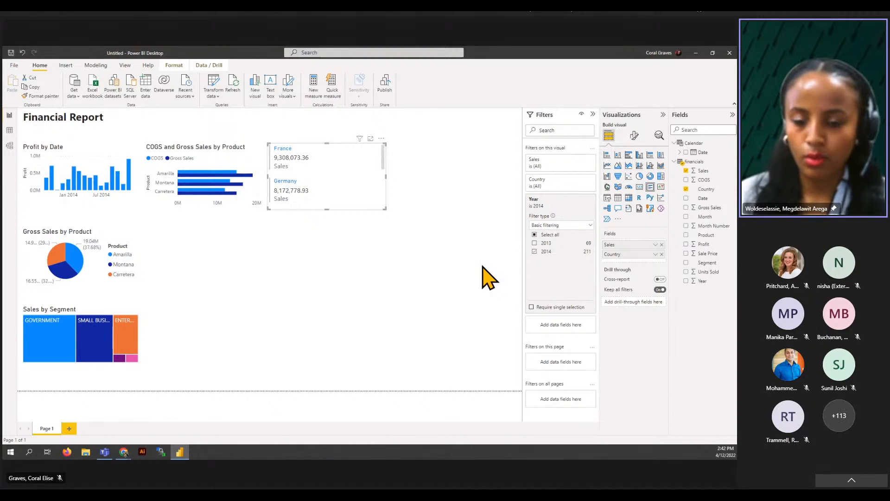
pyautogui.click(440, 255)
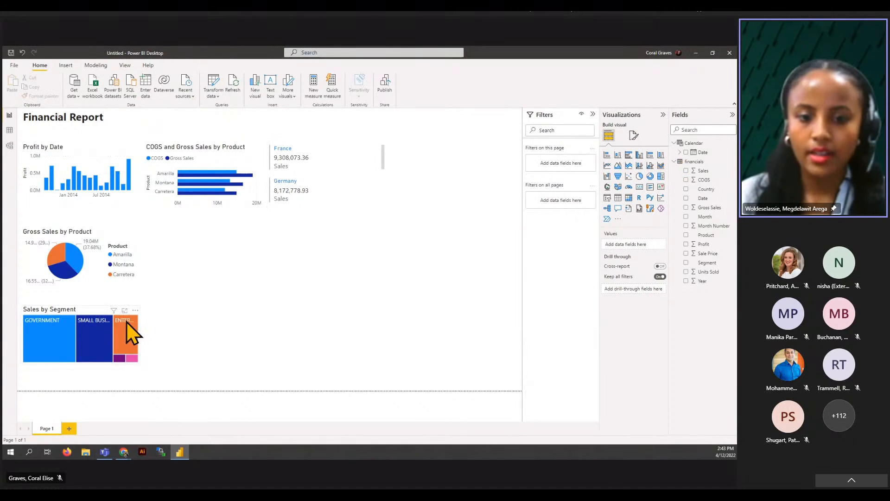
# - Move the Sales by Segment treemap up toward the right and enlarge it
pyautogui.moveTo(88, 334); pyautogui.dragTo(224, 254)
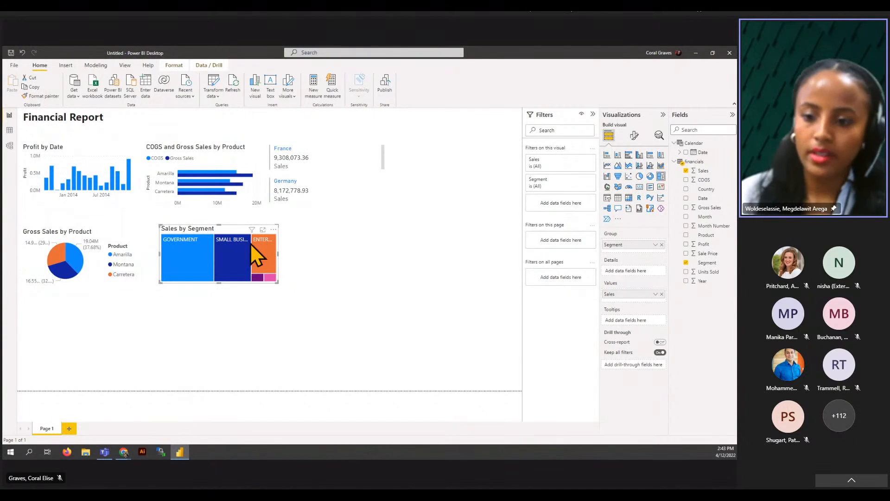
pyautogui.moveTo(225, 228); pyautogui.dragTo(468, 225)
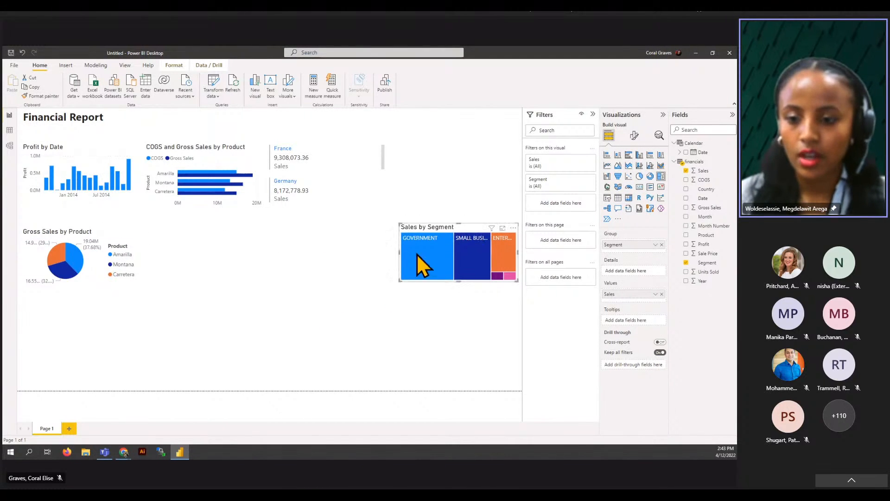
pyautogui.moveTo(399, 280); pyautogui.dragTo(288, 385)
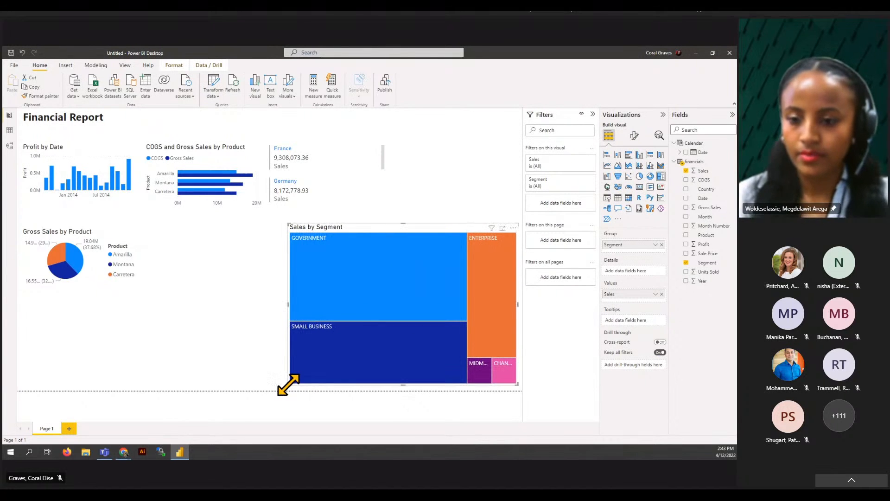
# - Enlarge the pie chart, place the country card beside it showing five countries, and raise the treemap
pyautogui.click(104, 237)
pyautogui.moveTo(139, 285); pyautogui.dragTo(177, 331)
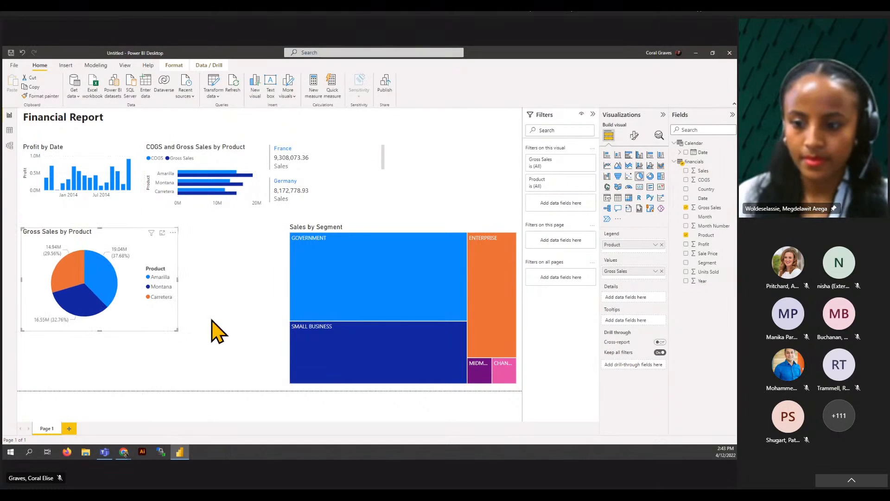
pyautogui.moveTo(363, 180); pyautogui.dragTo(275, 253)
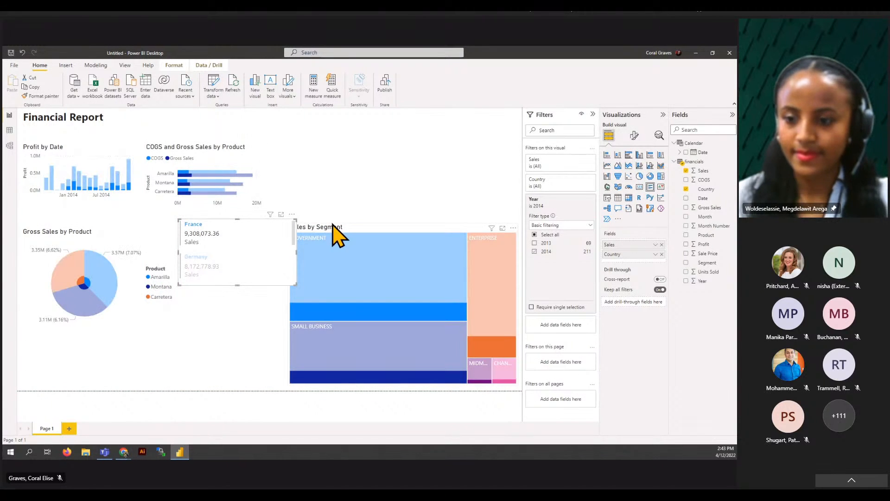
pyautogui.moveTo(336, 225); pyautogui.dragTo(339, 161)
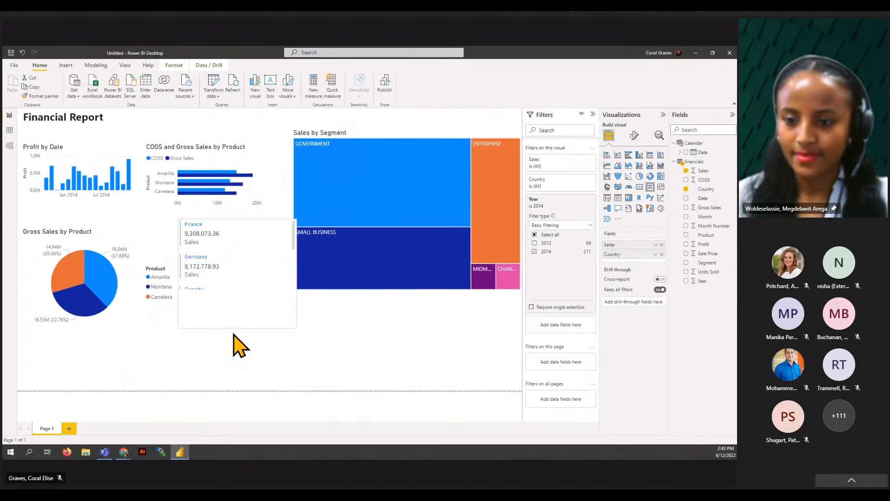
pyautogui.moveTo(233, 332); pyautogui.dragTo(225, 386)
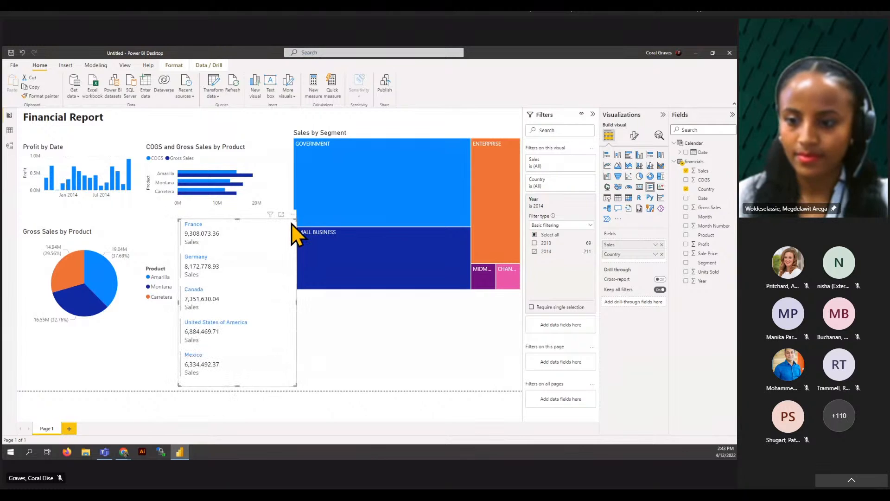
pyautogui.click(241, 214)
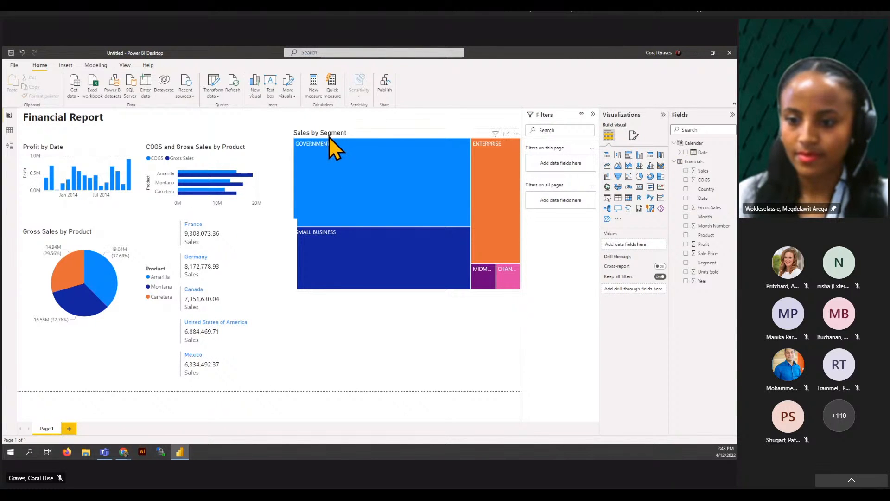
pyautogui.click(366, 132)
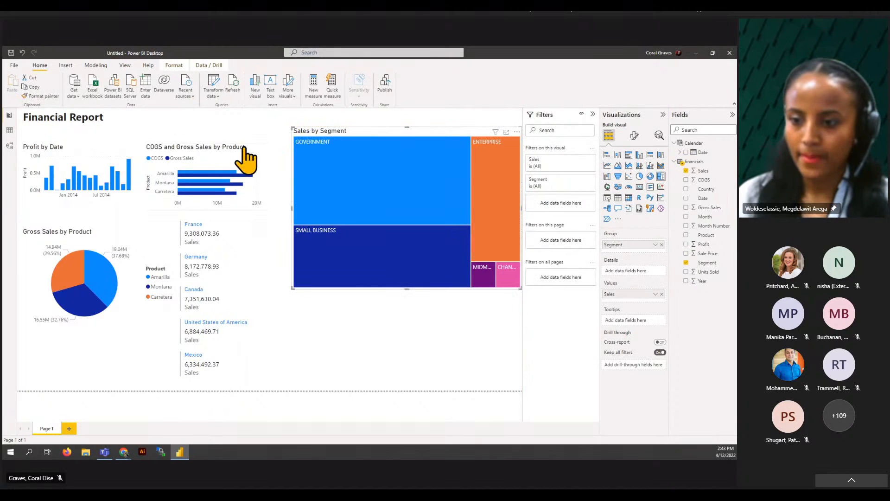
# - Move the COGS and Gross Sales chart beneath the treemap, enlarge it, and nudge the treemap's edge
pyautogui.moveTo(212, 156); pyautogui.dragTo(369, 298)
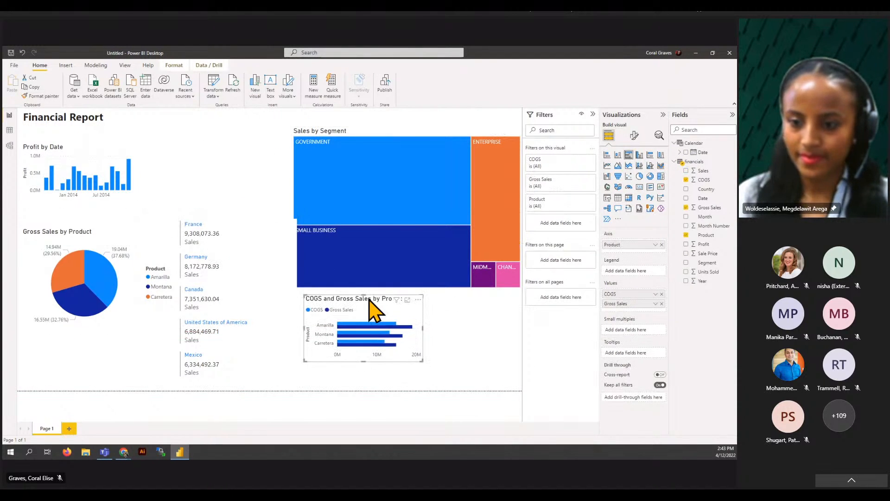
pyautogui.moveTo(423, 361); pyautogui.dragTo(519, 386)
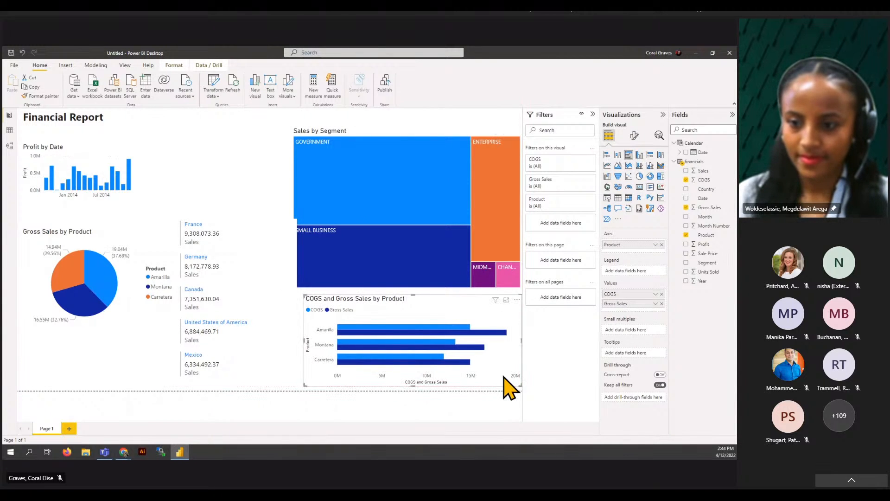
pyautogui.click(345, 130)
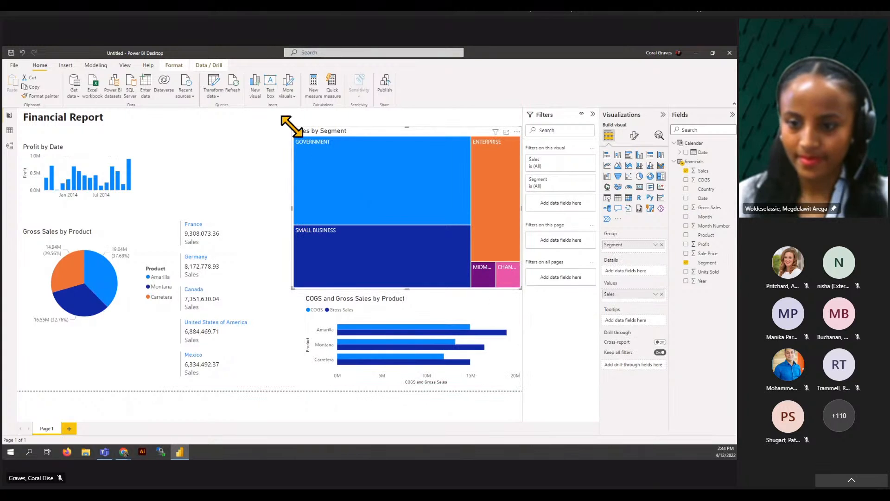
pyautogui.moveTo(292, 126); pyautogui.dragTo(297, 126)
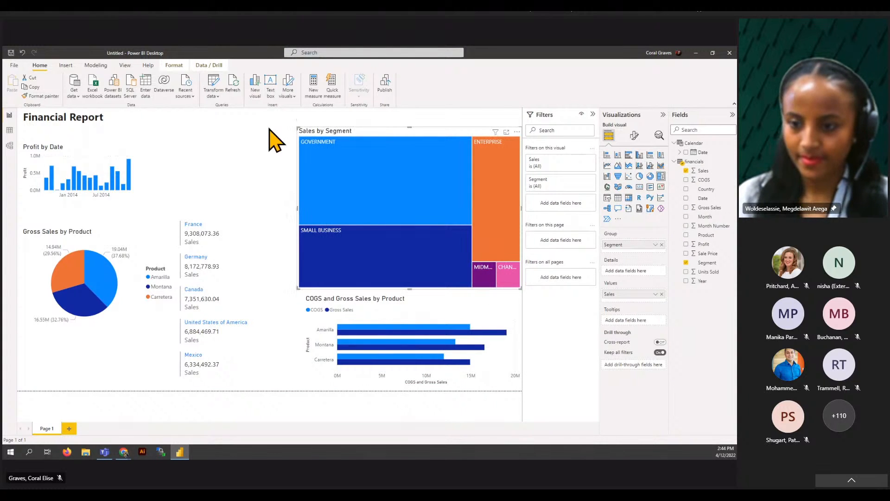
# - Widen the Profit by Date chart to the right
pyautogui.click(139, 160)
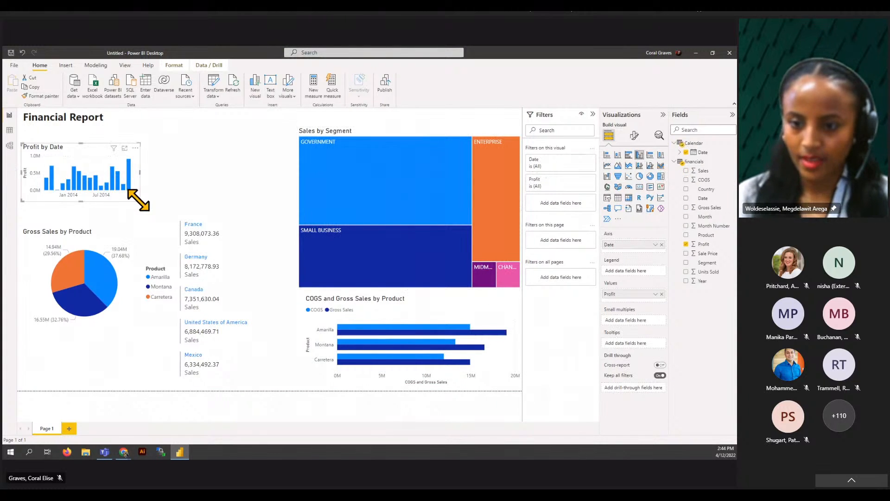
pyautogui.moveTo(138, 200); pyautogui.dragTo(292, 202)
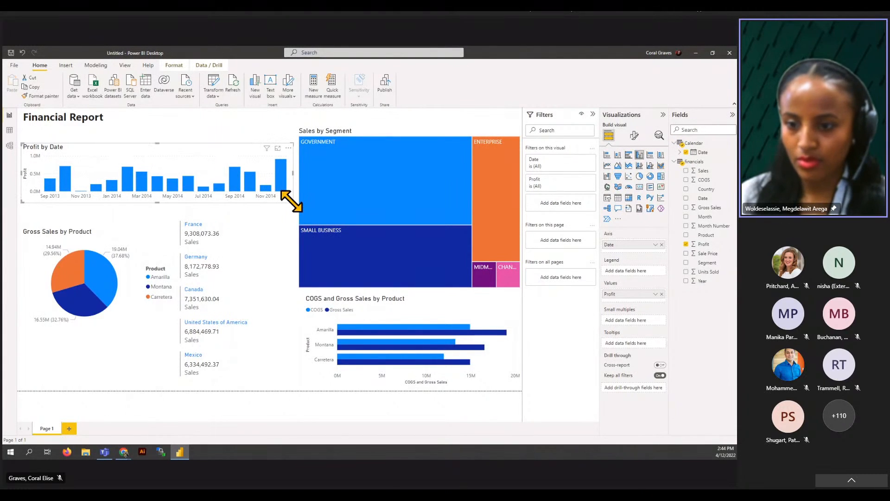
pyautogui.click(219, 123)
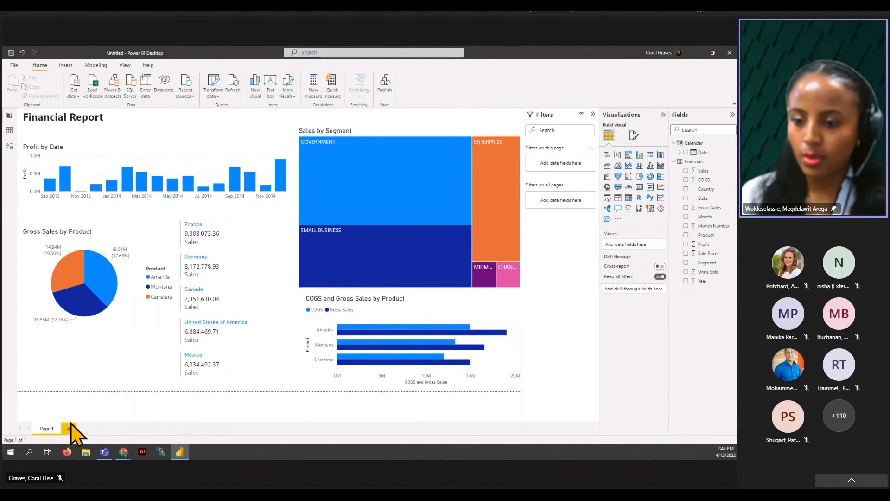
# - Rename the Page 1 tab to Summary
pyautogui.doubleClick(47, 429)
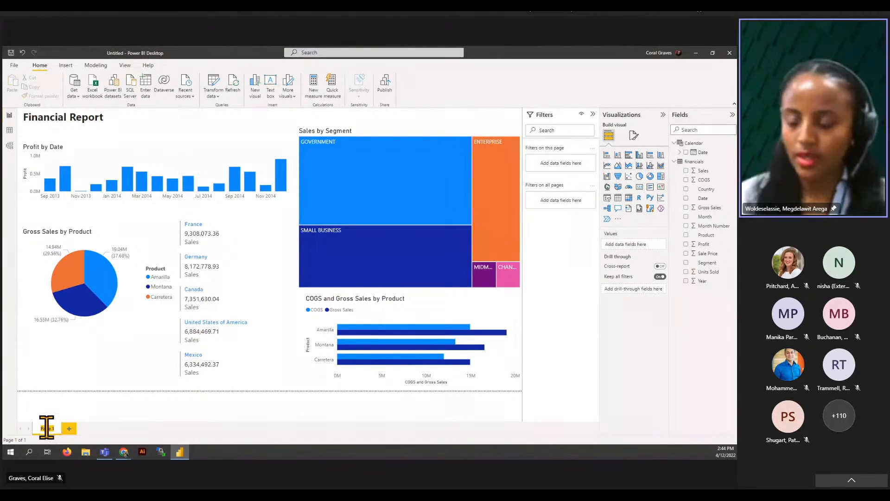
pyautogui.write('Fin')
pyautogui.write('m')
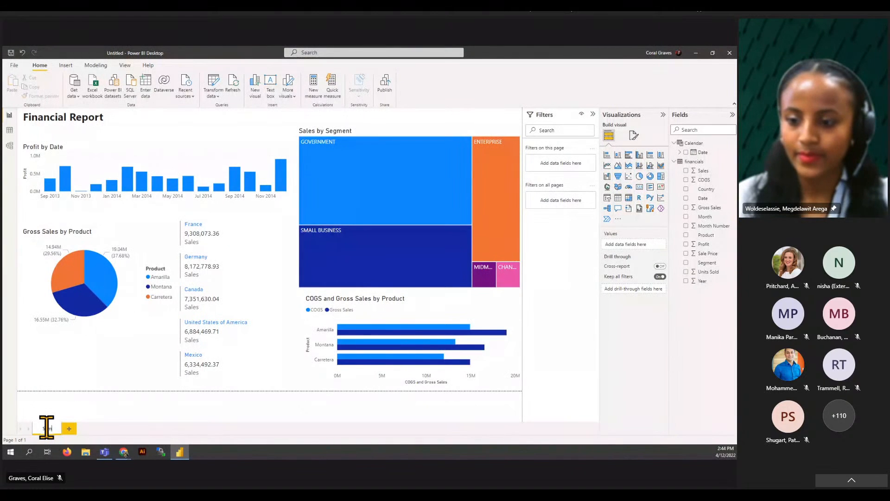
pyautogui.click(93, 404)
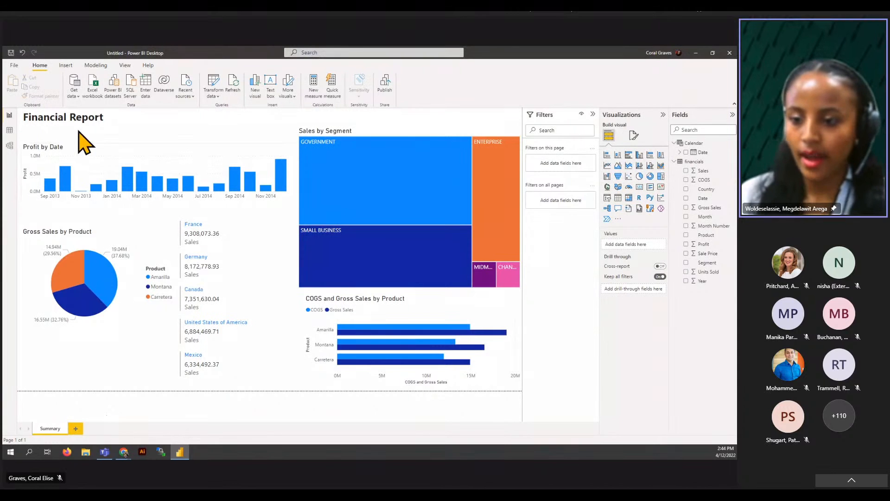
# - Apply the fourth report theme, recolouring the visuals in green, navy and yellow
pyautogui.click(125, 64)
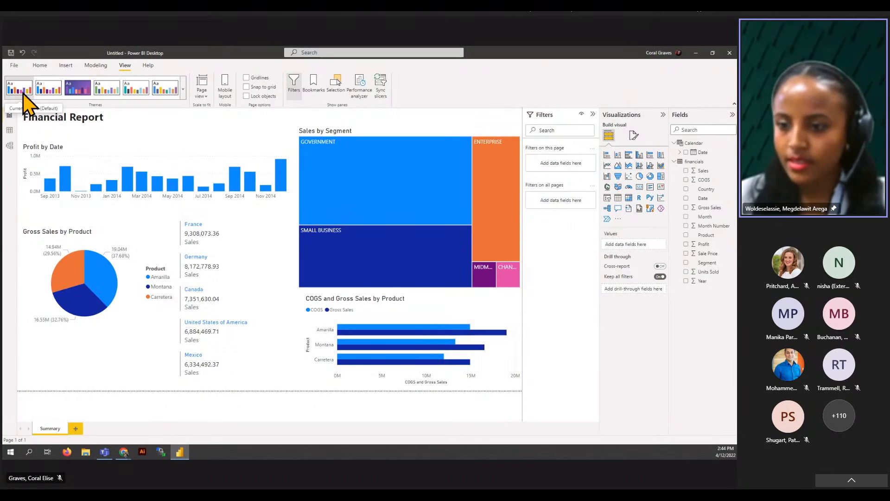
pyautogui.click(108, 91)
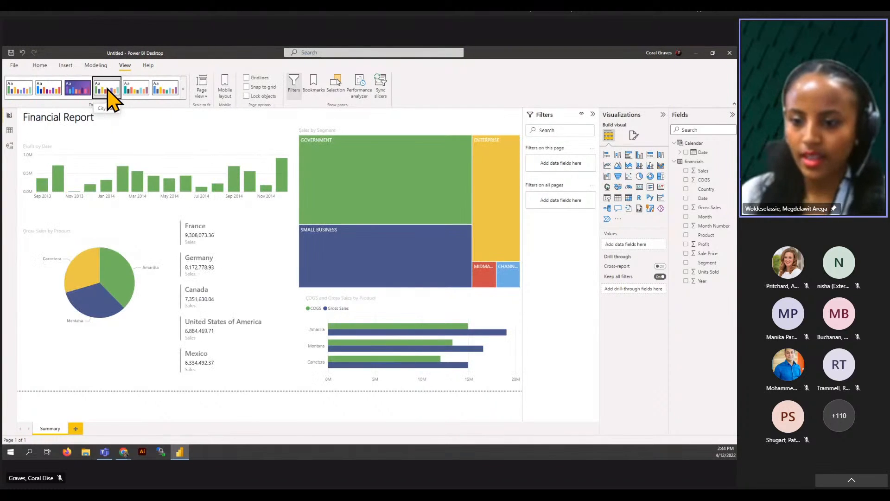
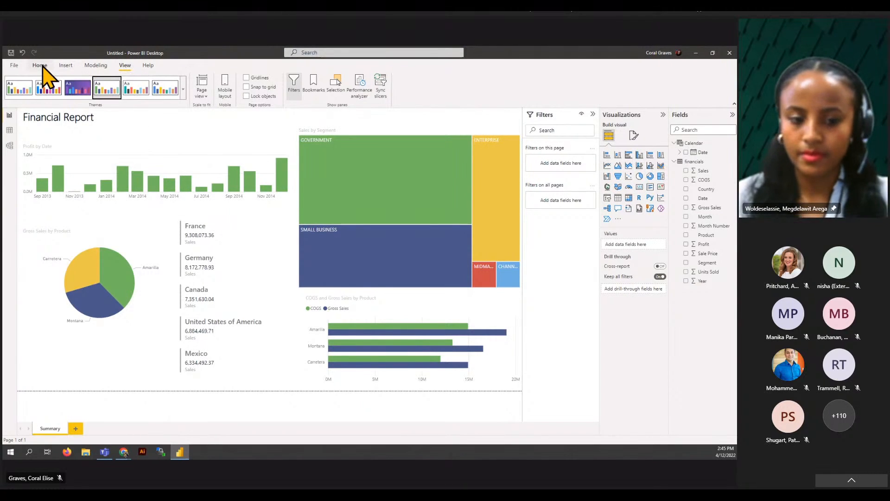
# - Save the report as 'Financial Report' (.pbix) in the OneDrive Power Bi folder
pyautogui.click(13, 66)
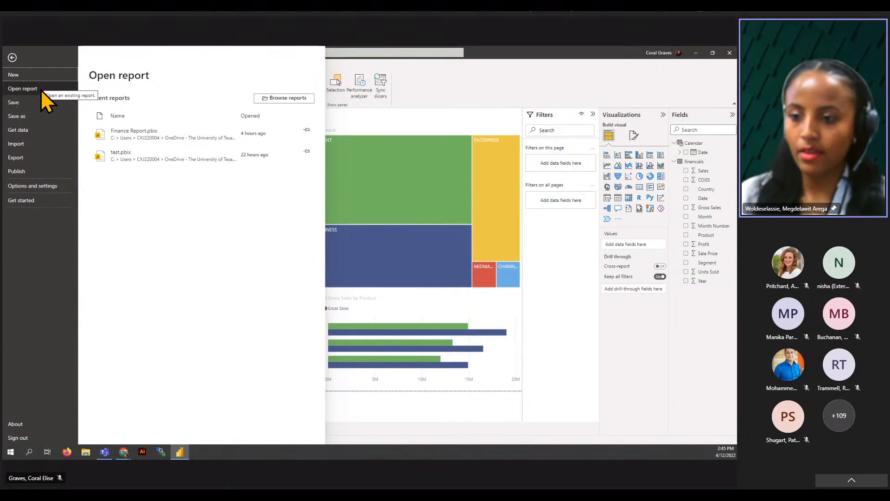
pyautogui.click(13, 103)
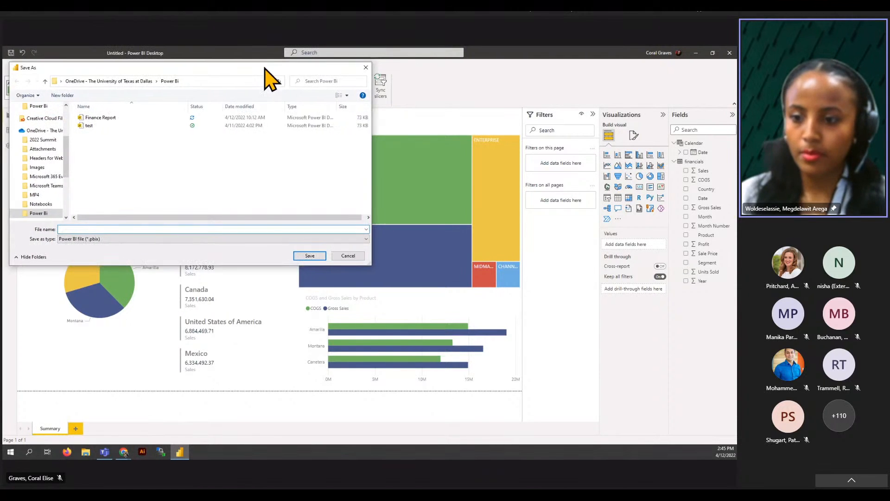
pyautogui.moveTo(261, 56); pyautogui.dragTo(365, 98)
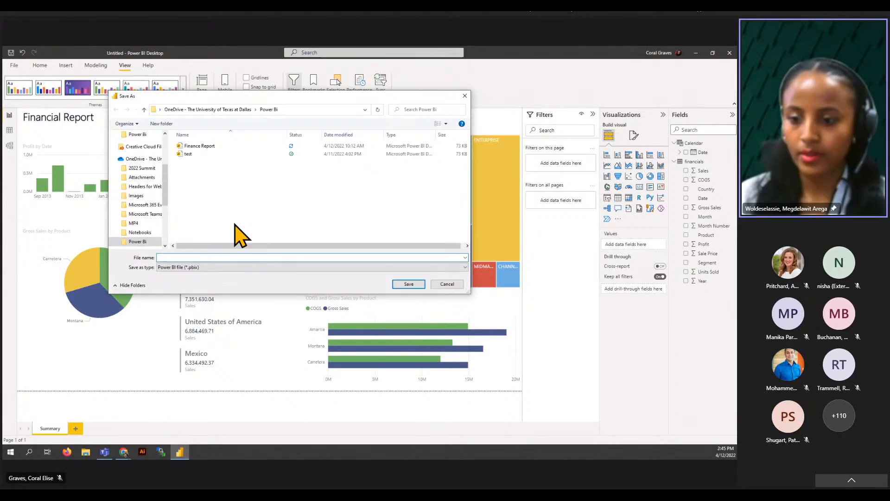
pyautogui.write('Fin')
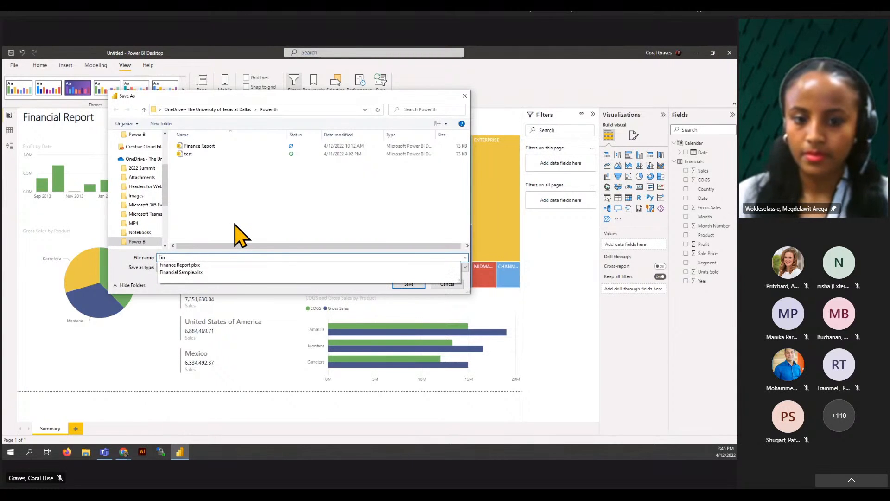
pyautogui.write('ancial Report')
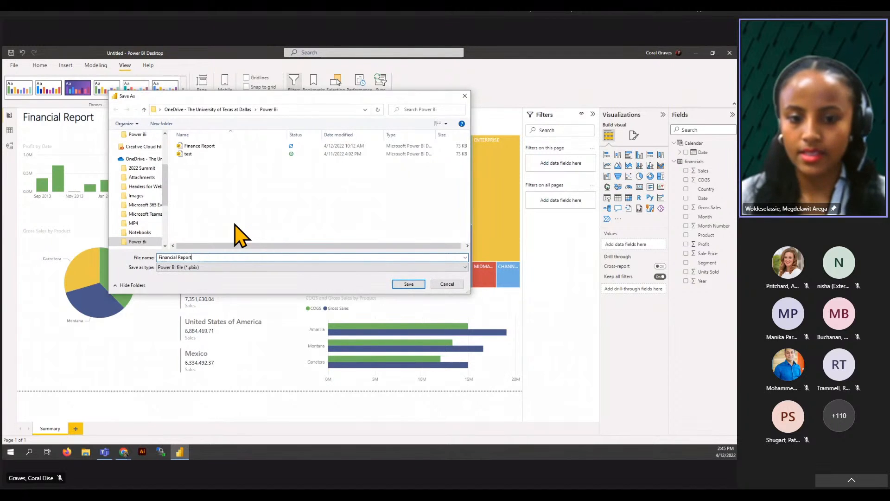
pyautogui.click(404, 286)
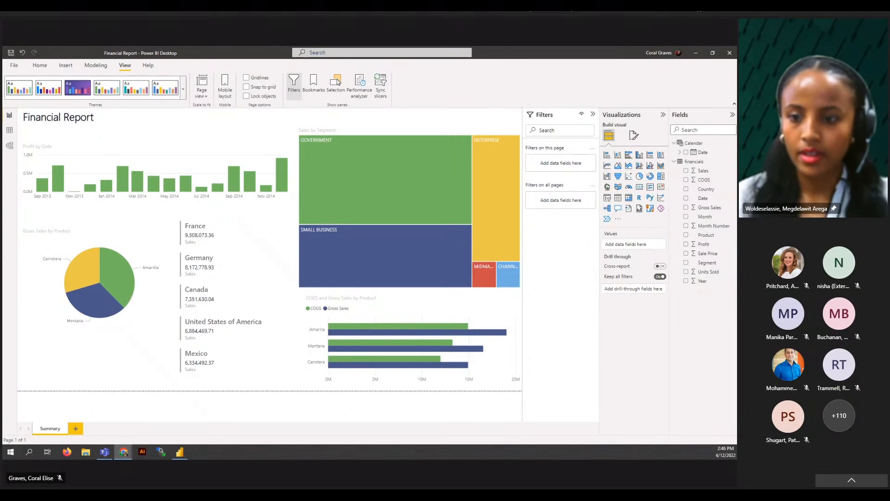
# - Publish Financial Report to My workspace, then maximize the browser showing Office home
pyautogui.click(39, 68)
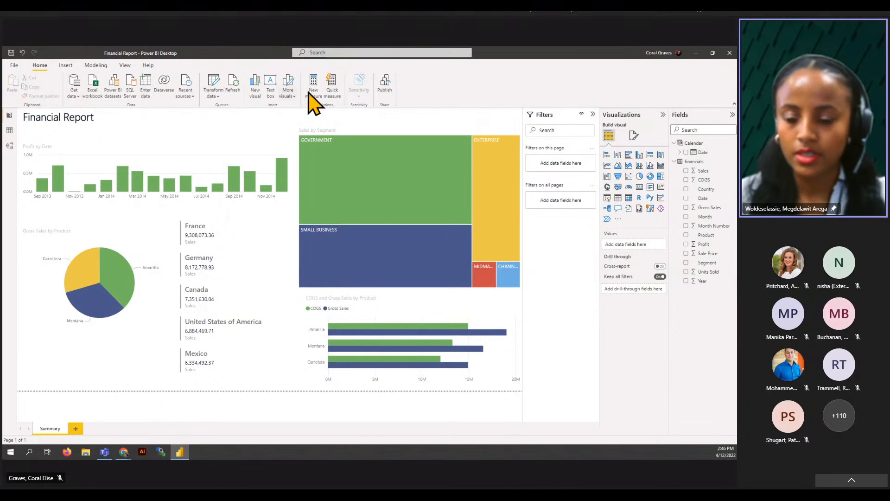
pyautogui.click(387, 90)
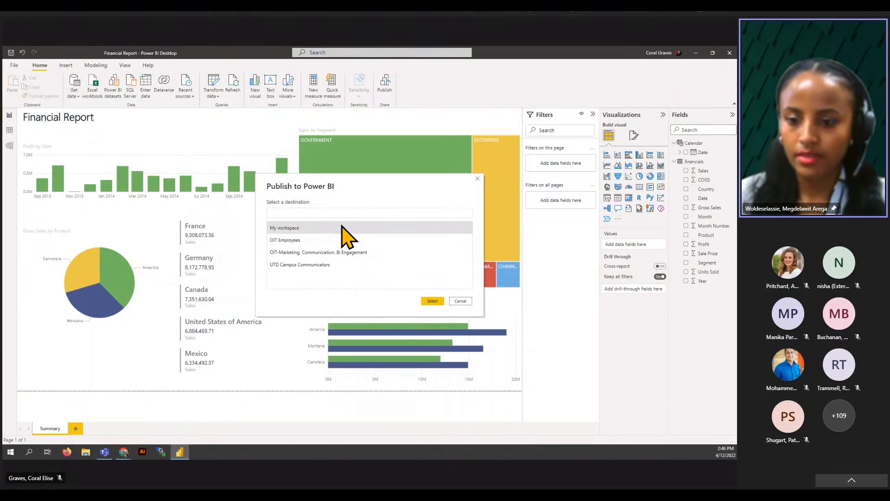
pyautogui.click(432, 300)
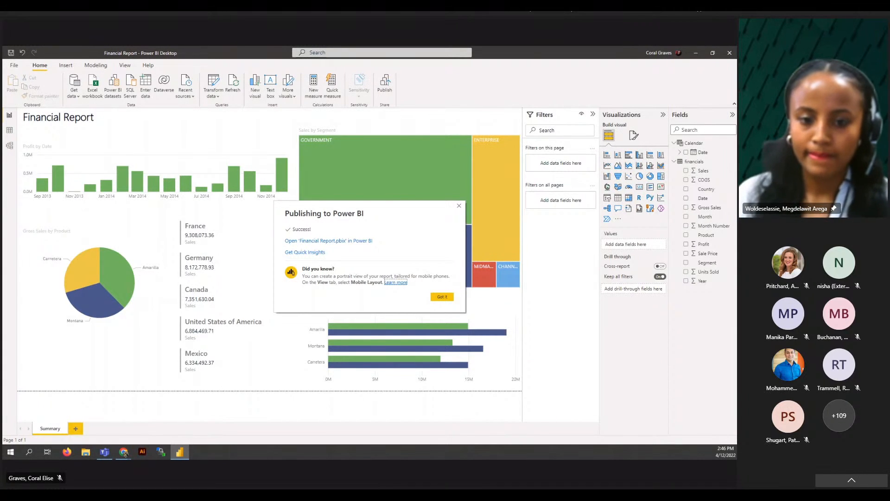
pyautogui.hotkey('alt', 'Tab')
pyautogui.click(437, 54)
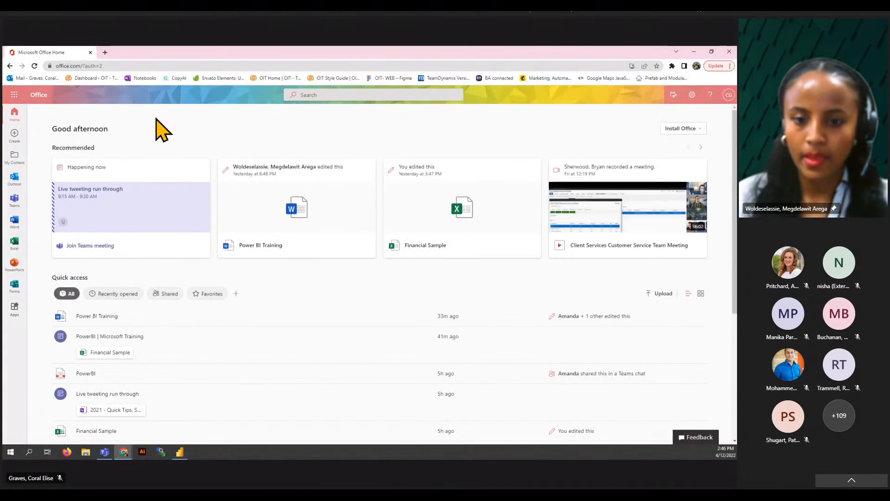
# - Launch Power BI from the Microsoft 365 app launcher's Apps list
pyautogui.click(14, 94)
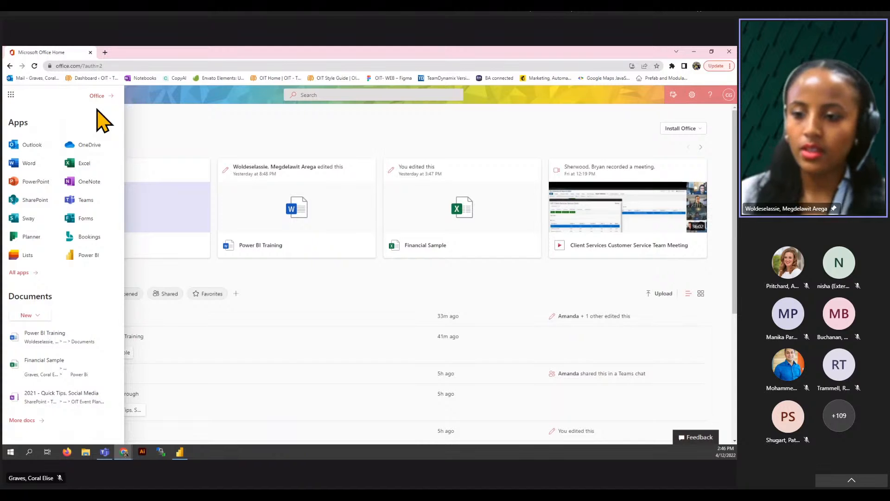
pyautogui.click(13, 95)
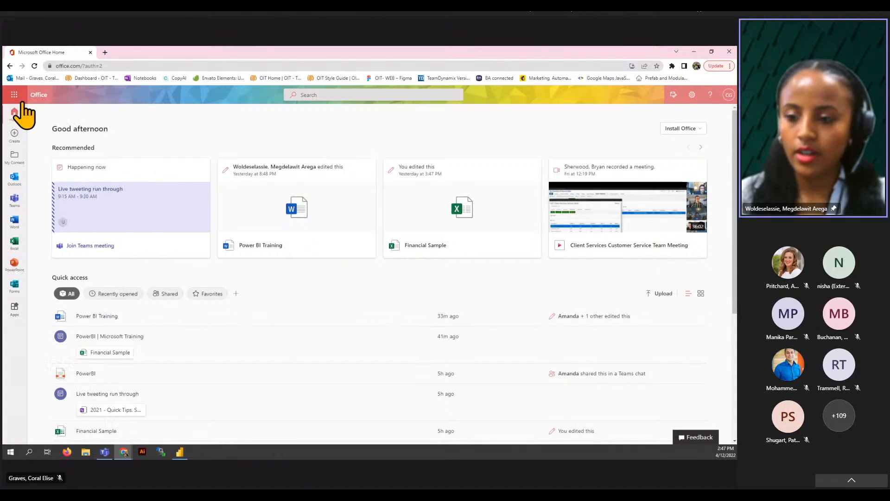
pyautogui.click(14, 95)
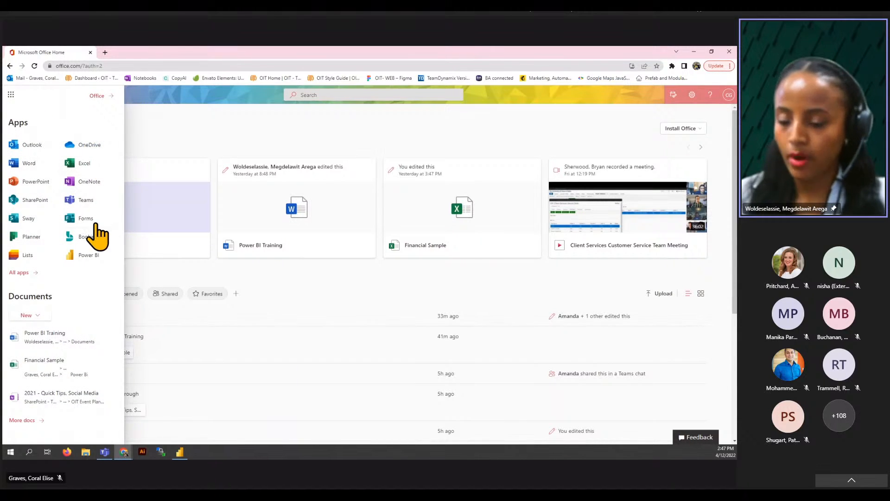
pyautogui.click(78, 255)
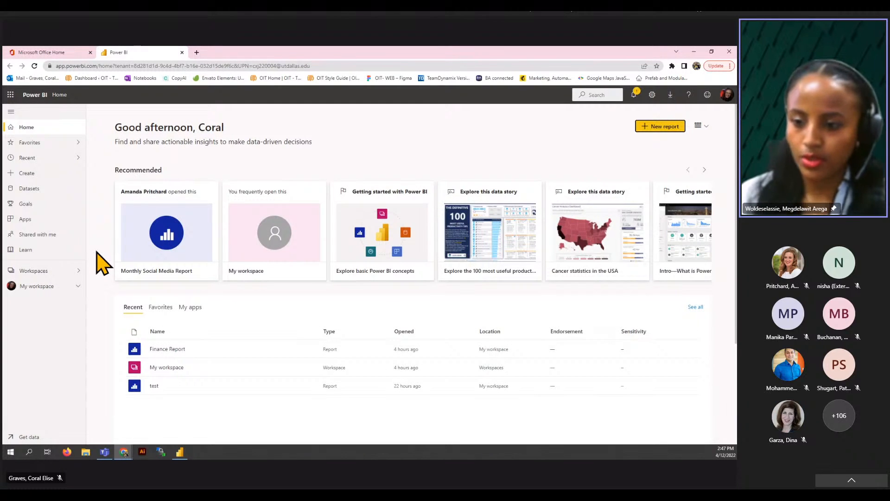
# - From My workspace, share Financial Report with an organization e-mail address and copy its link
pyautogui.click(36, 288)
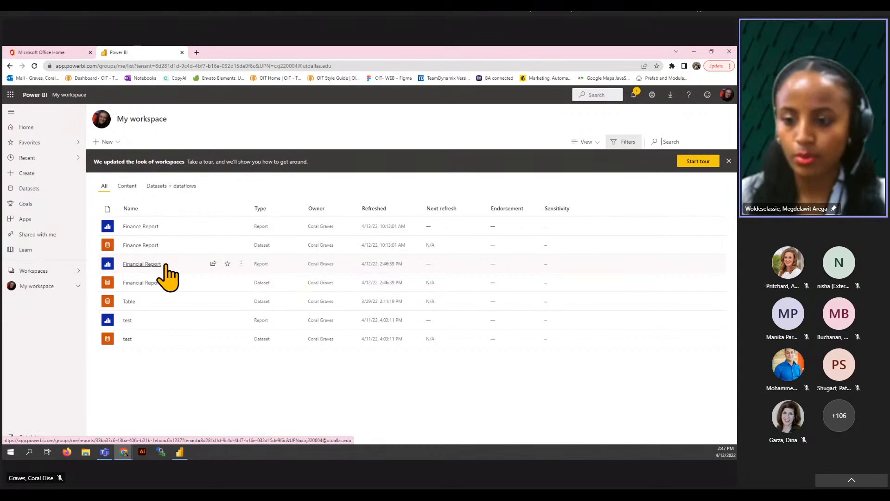
pyautogui.click(213, 262)
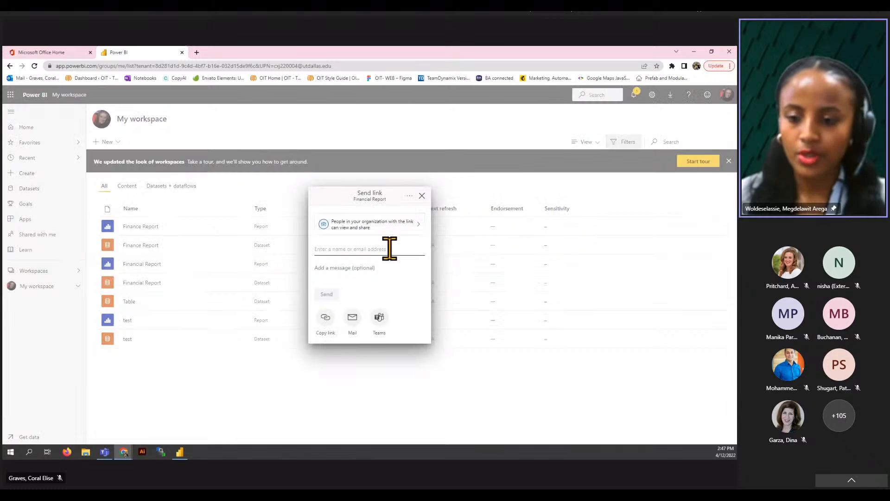
pyautogui.click(390, 249)
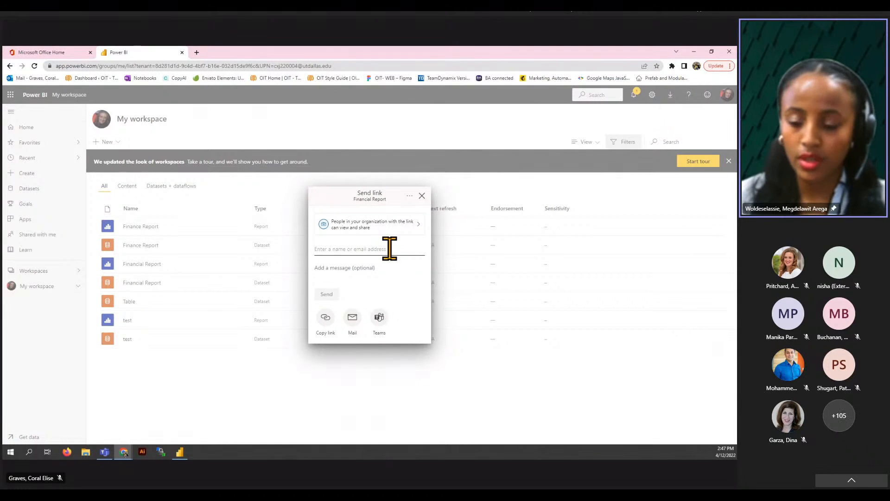
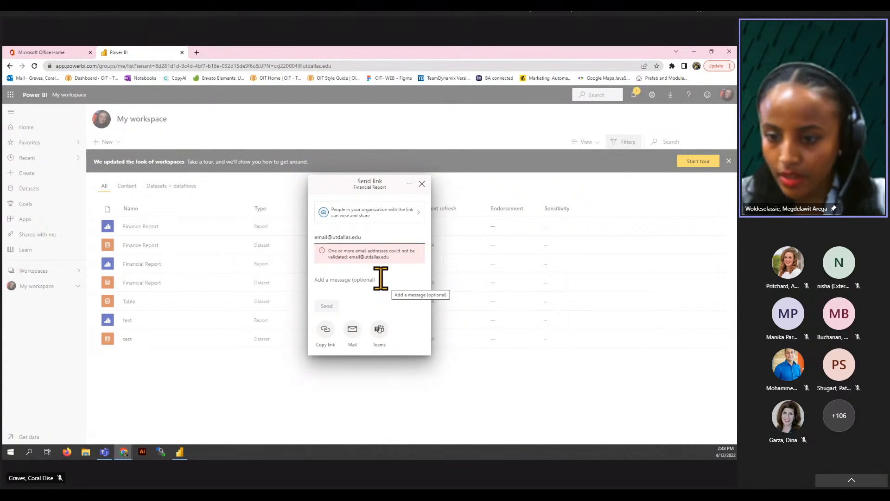
pyautogui.doubleClick(369, 236)
pyautogui.click(373, 237)
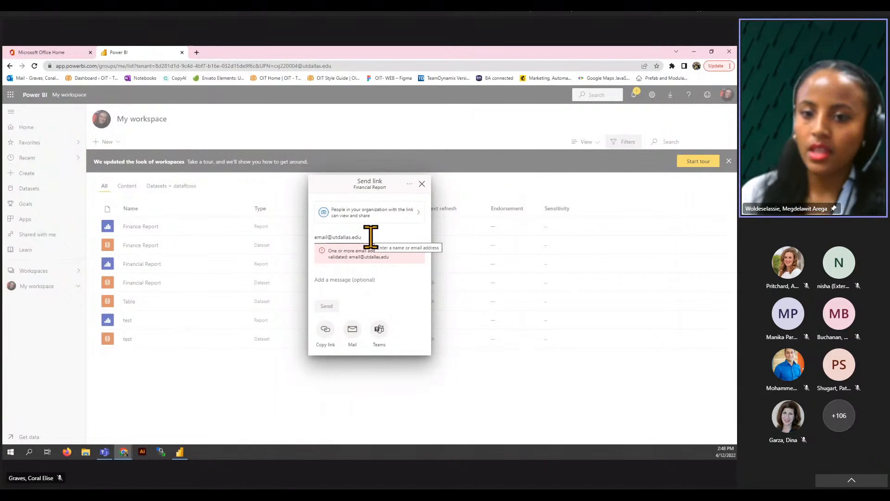
pyautogui.click(330, 333)
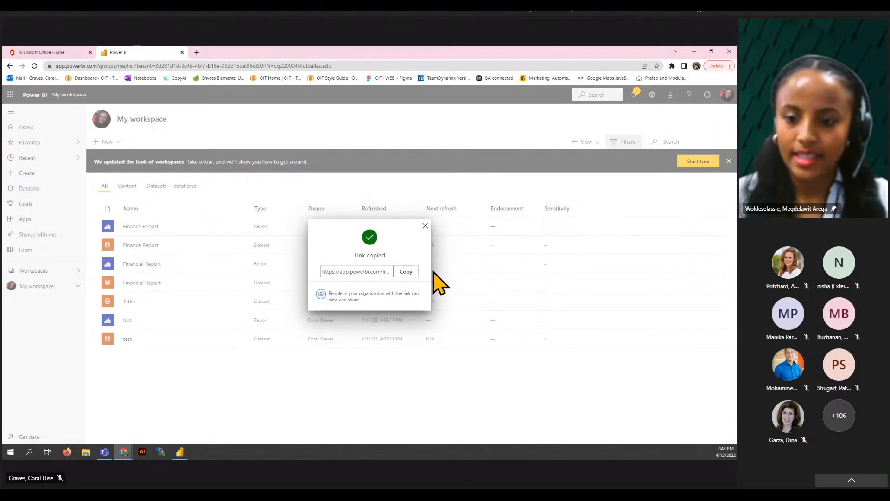
pyautogui.click(425, 226)
# - Minimize the browser and close the Publishing to Power BI success message
pyautogui.click(694, 52)
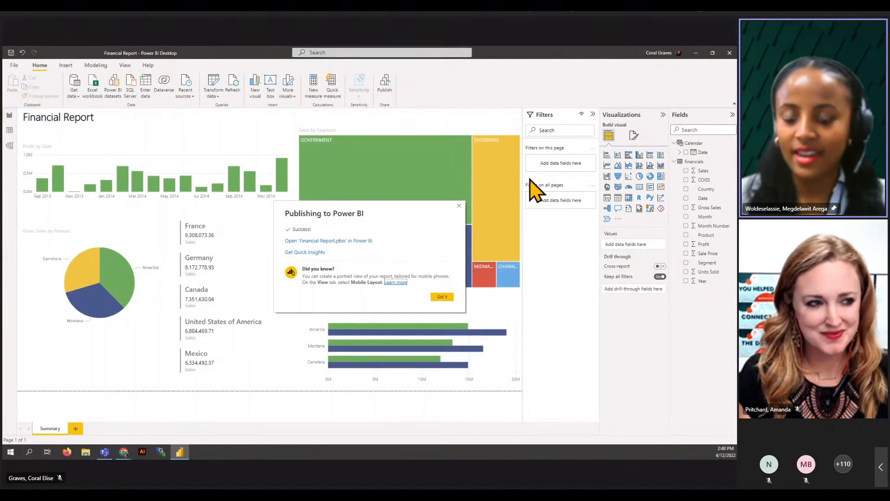
pyautogui.click(460, 205)
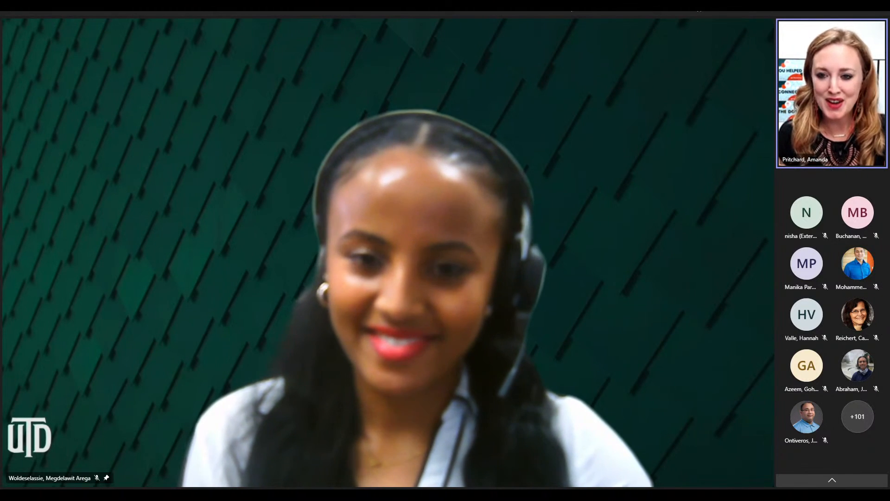
# - Unpin the presenter's video in the Teams meeting
pyautogui.moveTo(110, 483)
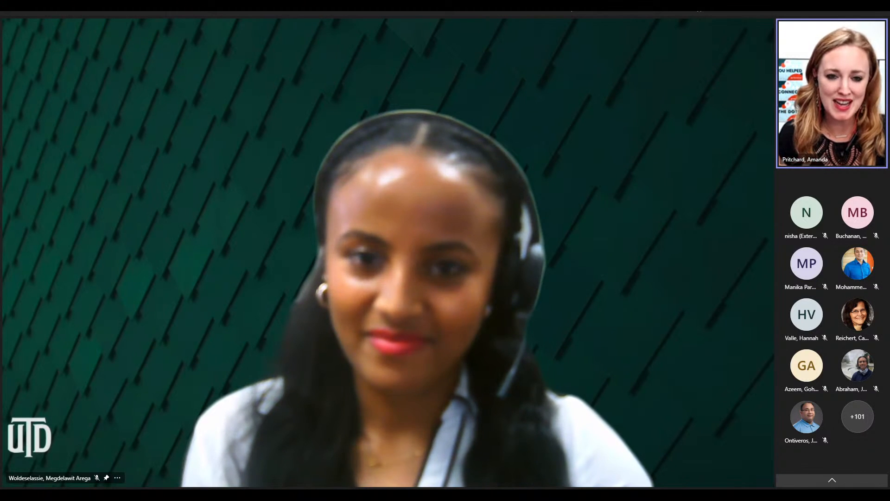
pyautogui.click(106, 478)
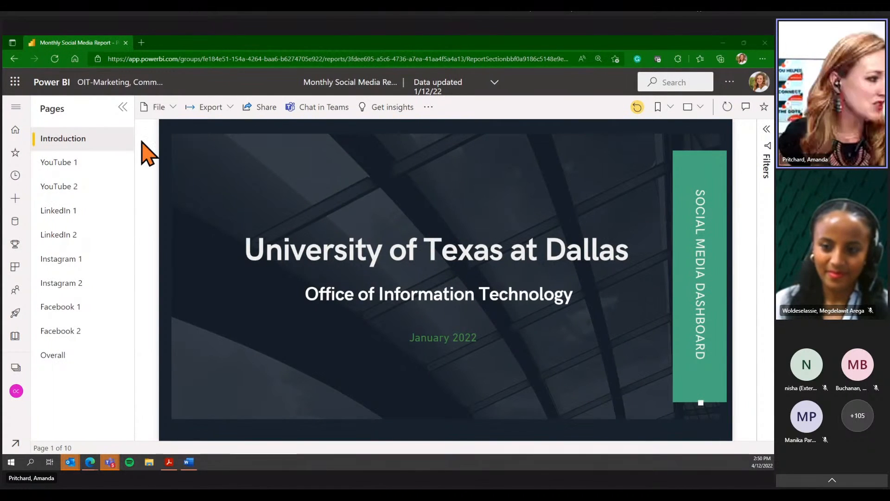
# - On the YouTube 1 page, filter Views by Month to October, showing 20K impressions
pyautogui.click(63, 162)
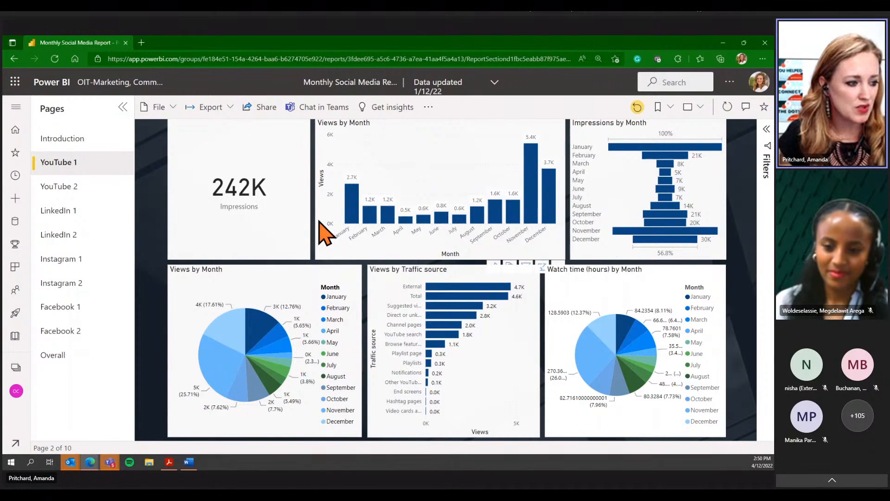
pyautogui.click(494, 214)
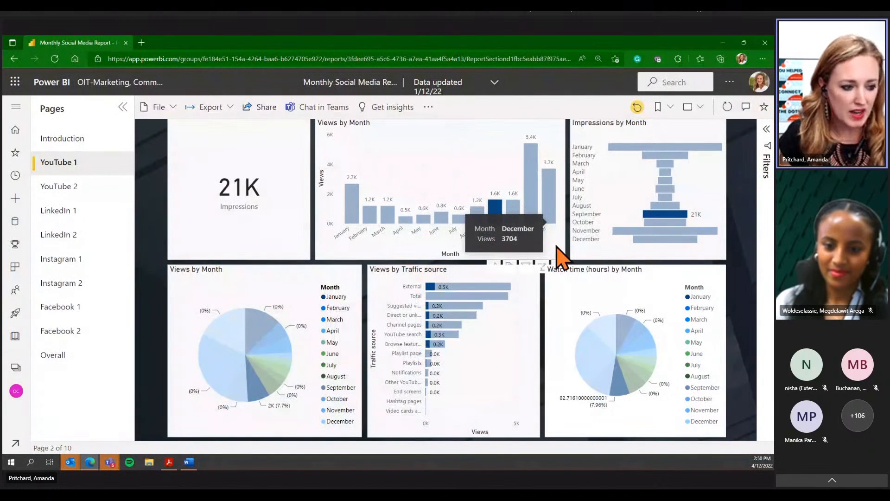
pyautogui.click(516, 214)
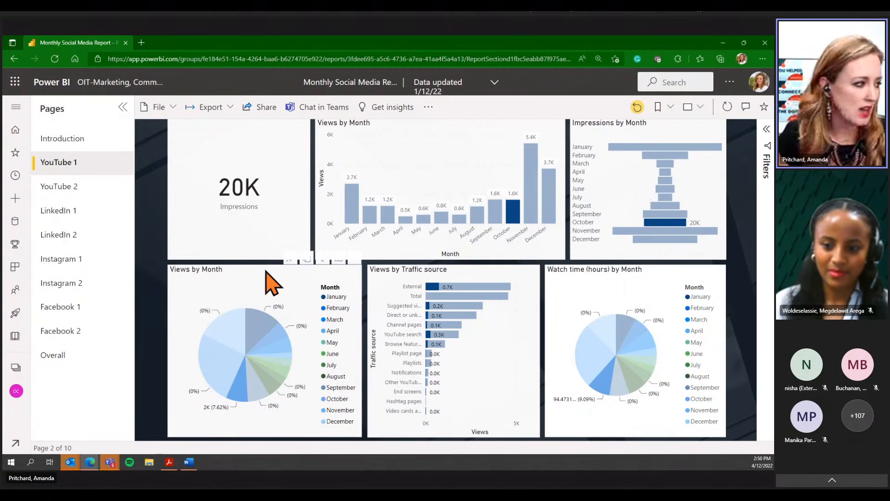
# - View LinkedIn 1 with October highlighted in Clicks by Month, then LinkedIn 2 and Instagram 1
pyautogui.click(85, 211)
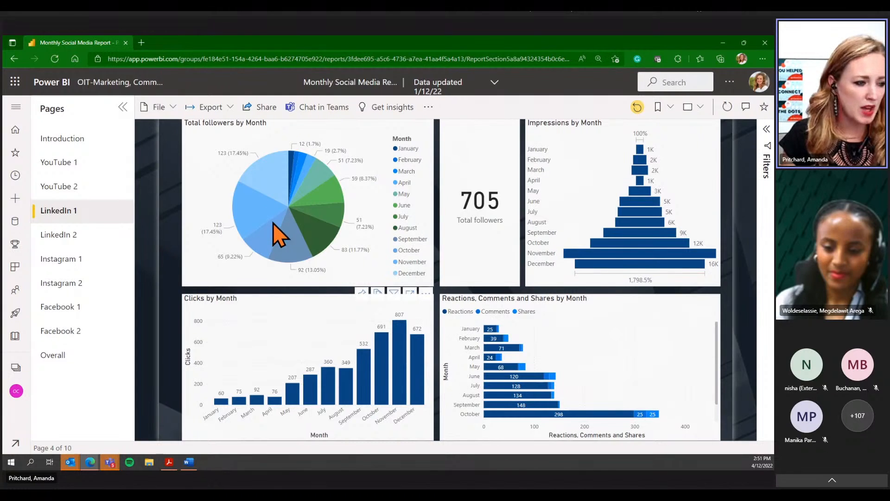
pyautogui.moveTo(273, 222)
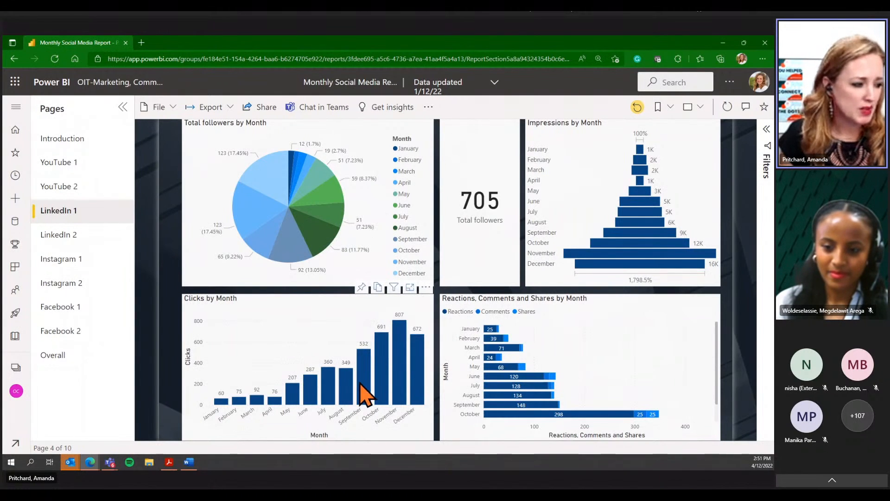
pyautogui.click(382, 367)
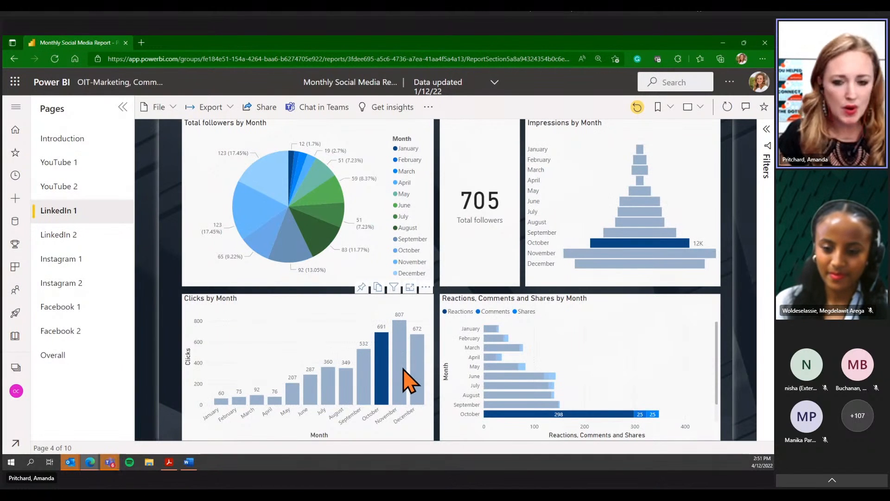
pyautogui.moveTo(403, 369)
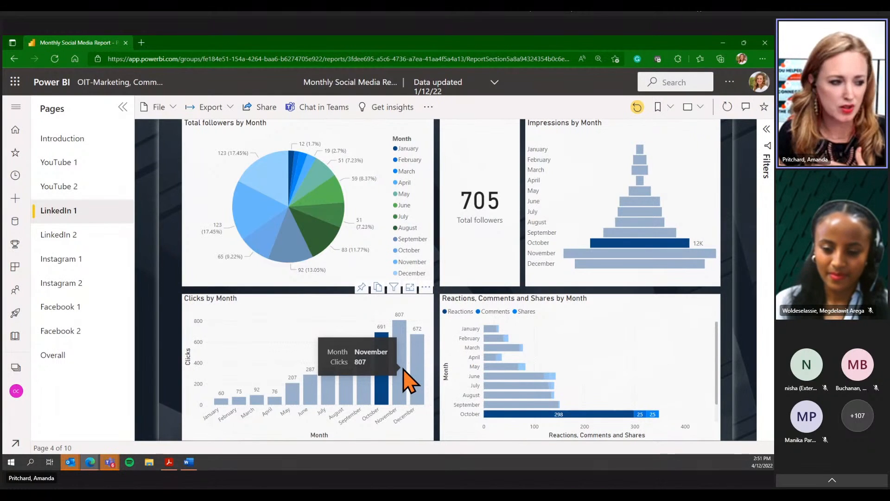
pyautogui.moveTo(520, 380)
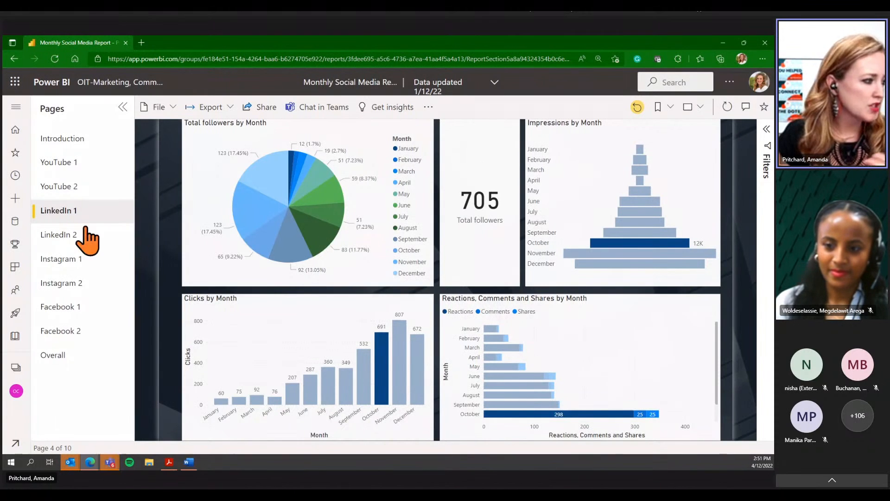
pyautogui.click(86, 236)
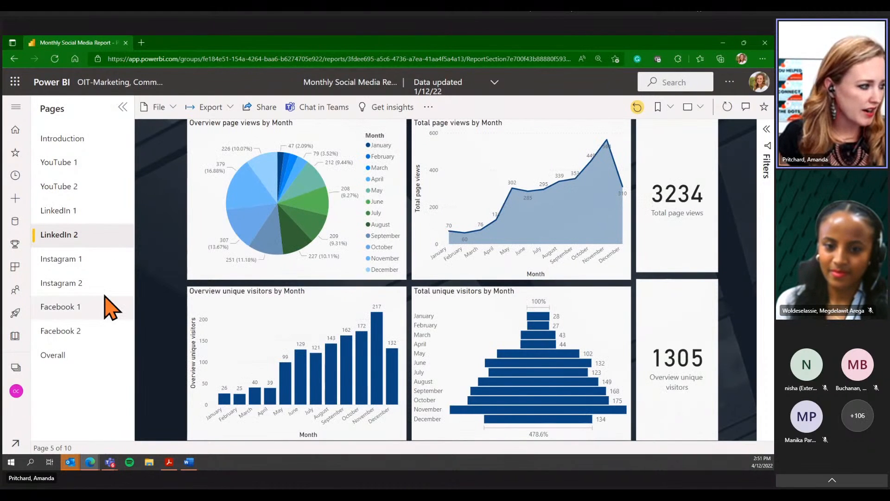
pyautogui.click(74, 260)
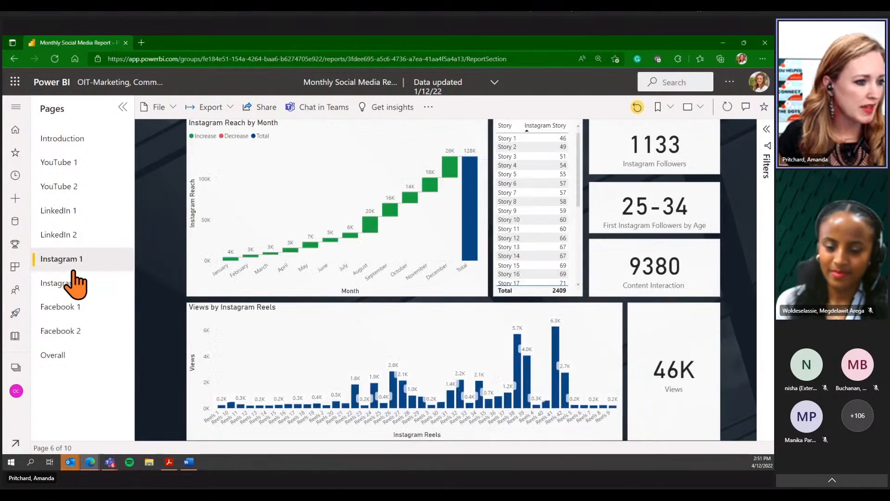